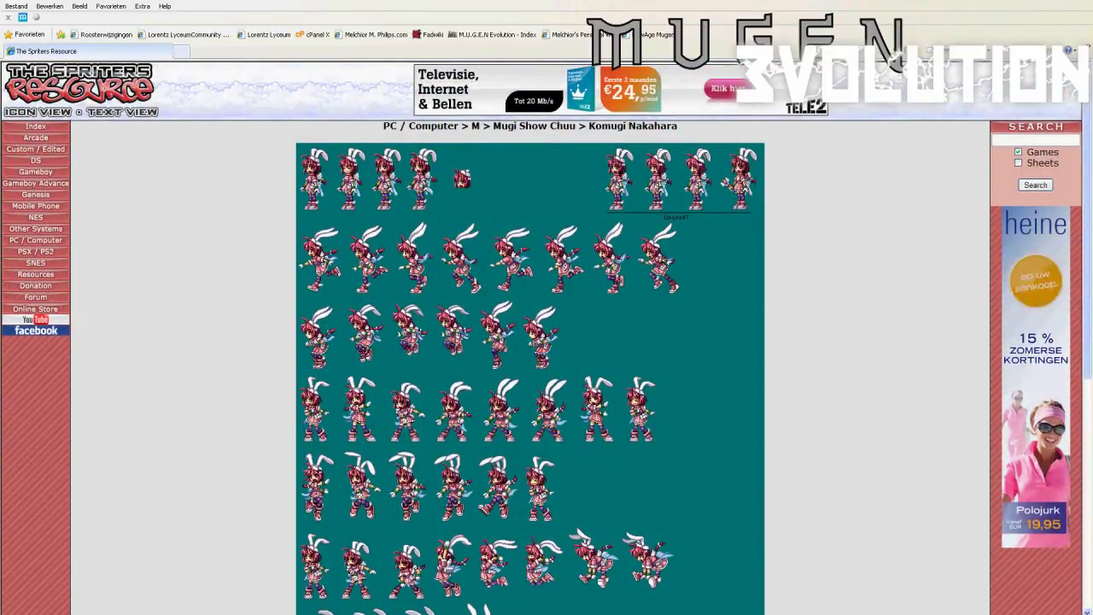
- Look over the Komugi Nakahara sprite sheet on the web page and copy the sheet image
scroll(546, 342, down, 3)
scroll(547, 342, down, 3)
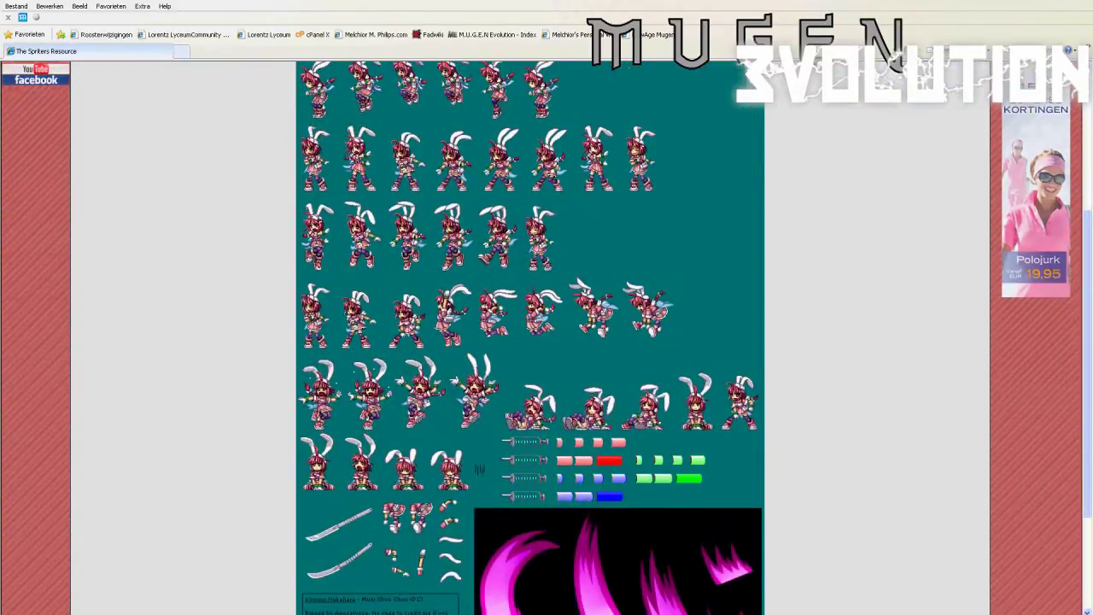
scroll(479, 468, up, 6)
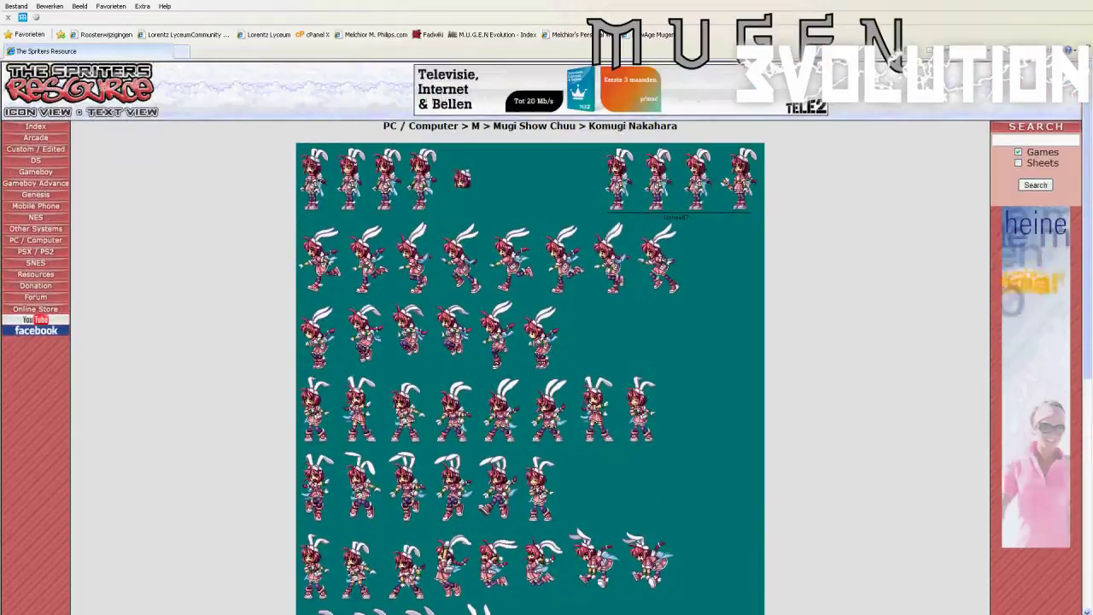
right_click(574, 293)
click(598, 426)
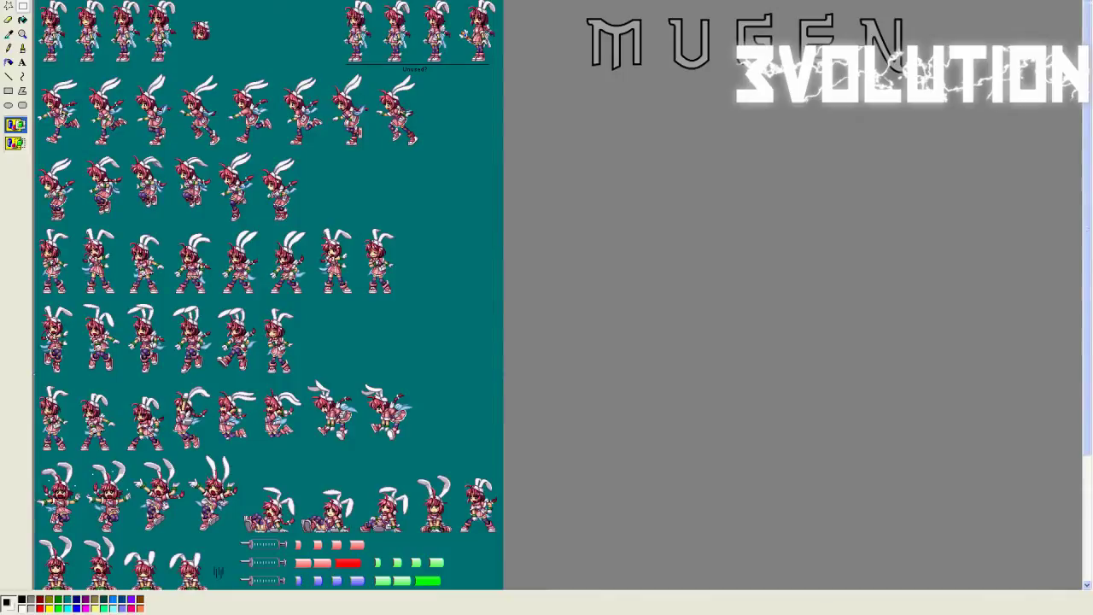
- In Paint, zoom in on the pasted sprite sheet and select the first standing sprite in the top row
scroll(269, 342, down, 3)
scroll(269, 342, up, 3)
click(22, 35)
click(165, 72)
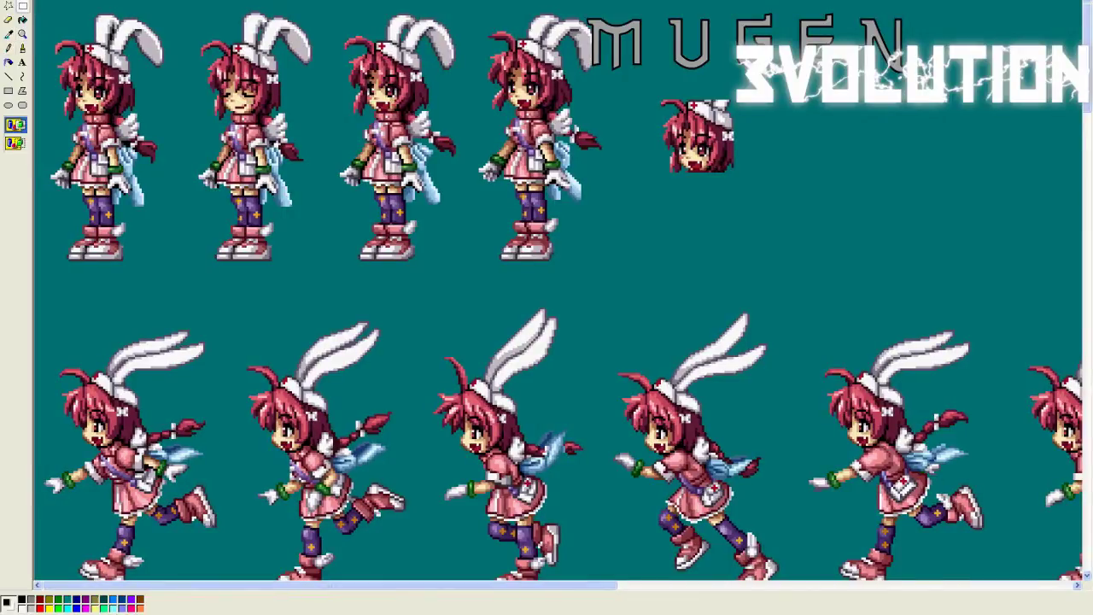
drag(40, 4, 178, 270)
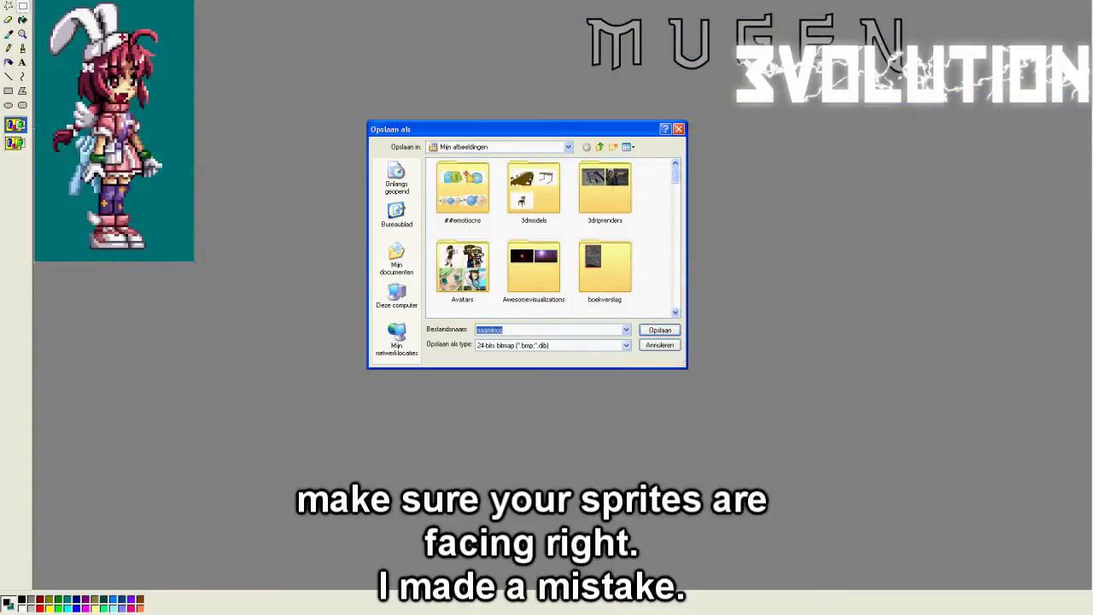
- Choose the komugi folder inside Chars as the save location for the single-sprite image
click(651, 256)
scroll(651, 256, down, 3)
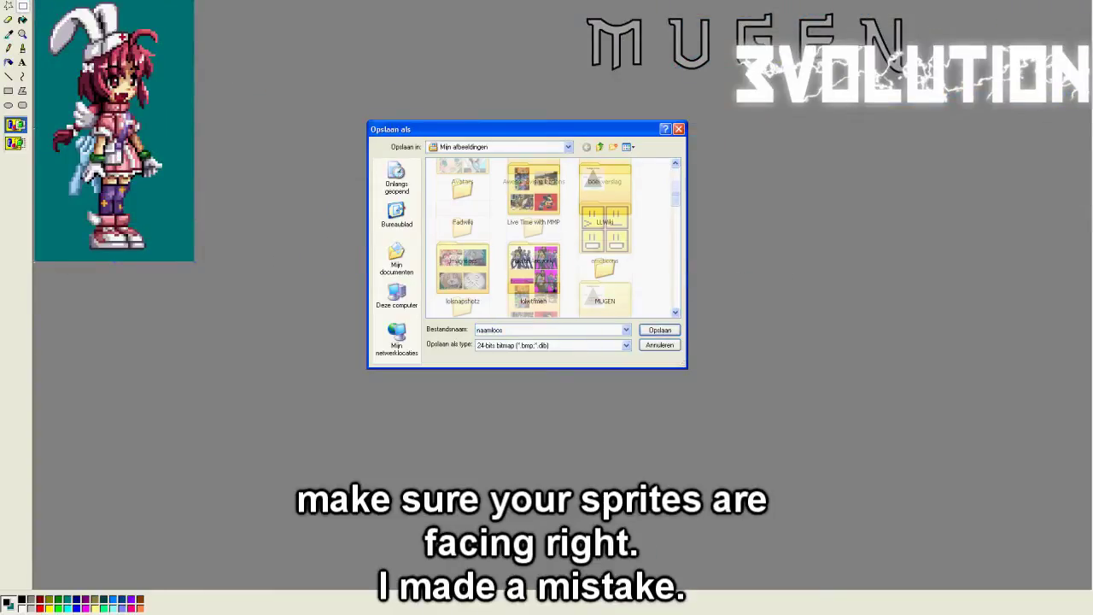
click(605, 269)
double_click(605, 269)
double_click(463, 189)
scroll(462, 191, down, 2)
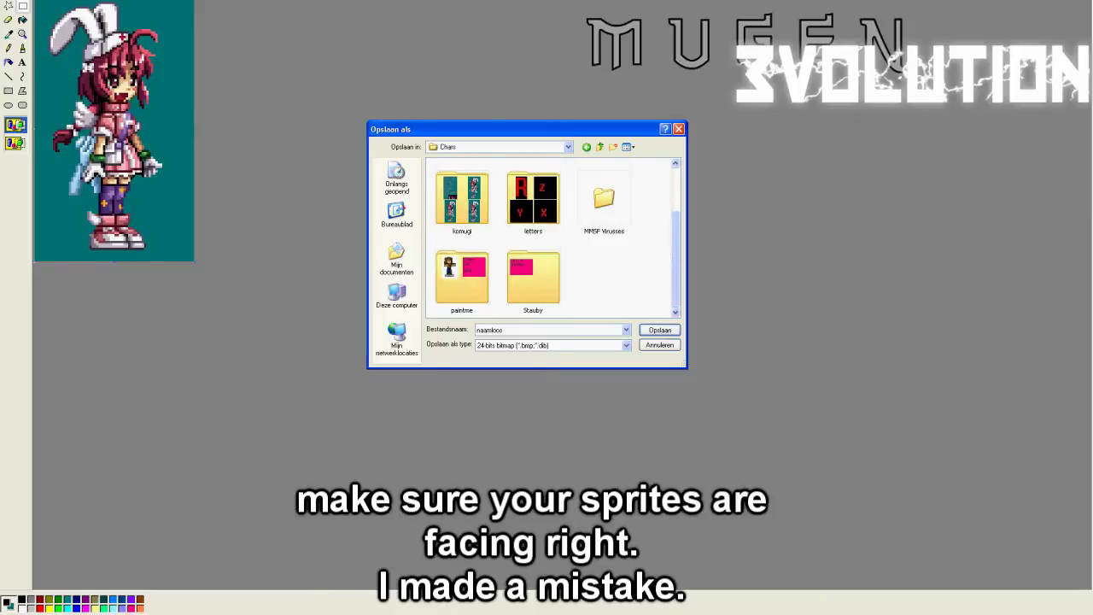
double_click(462, 191)
- Name the sprite image Idle1 and keep 24-bit bitmap as its file type
double_click(491, 330)
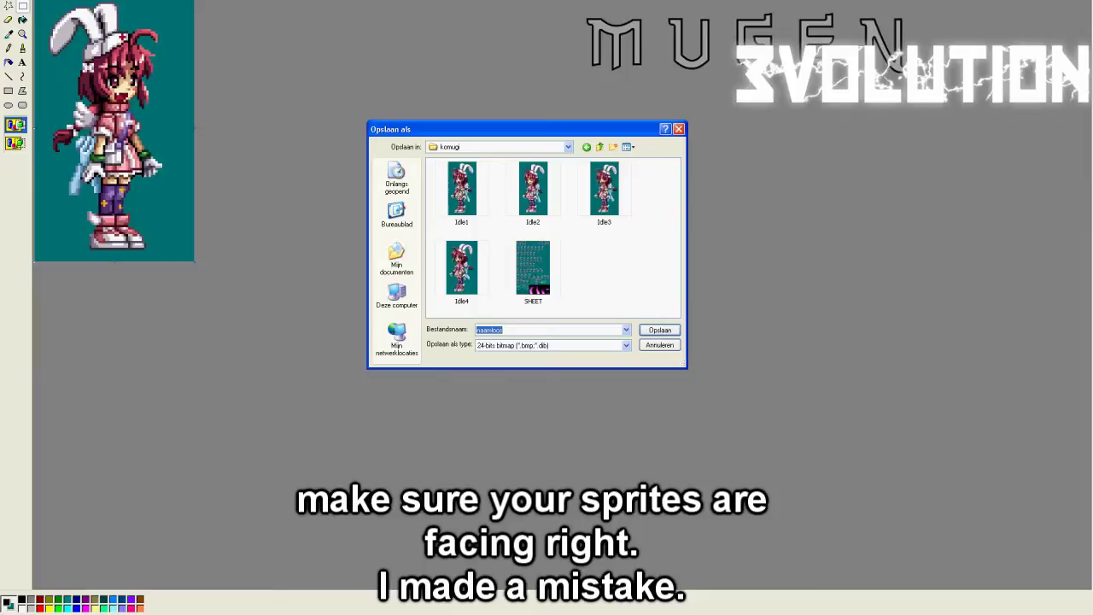
text(Idle)
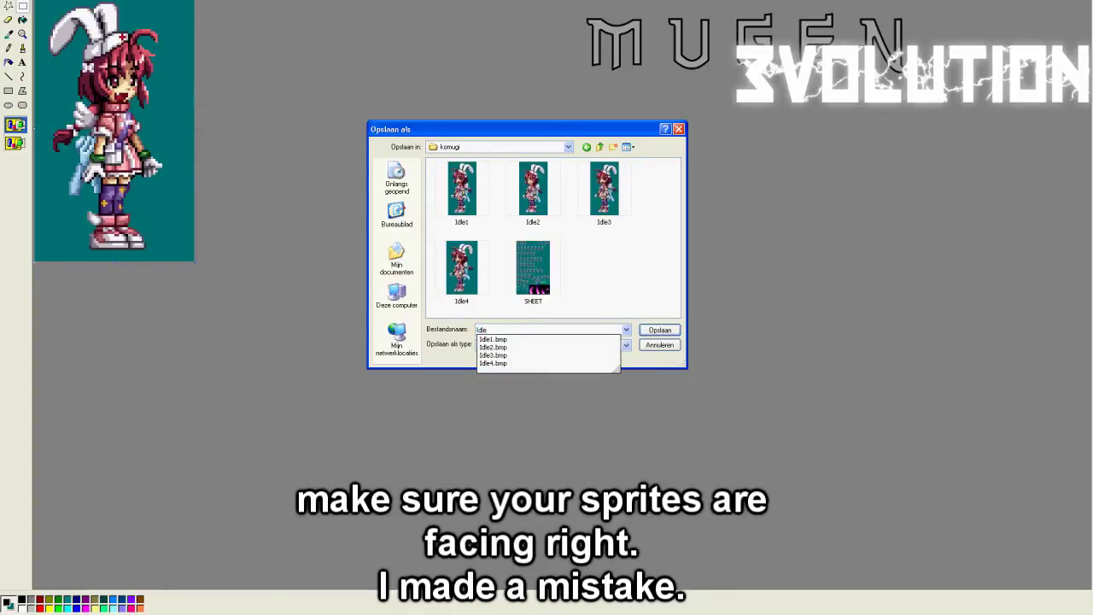
text(1)
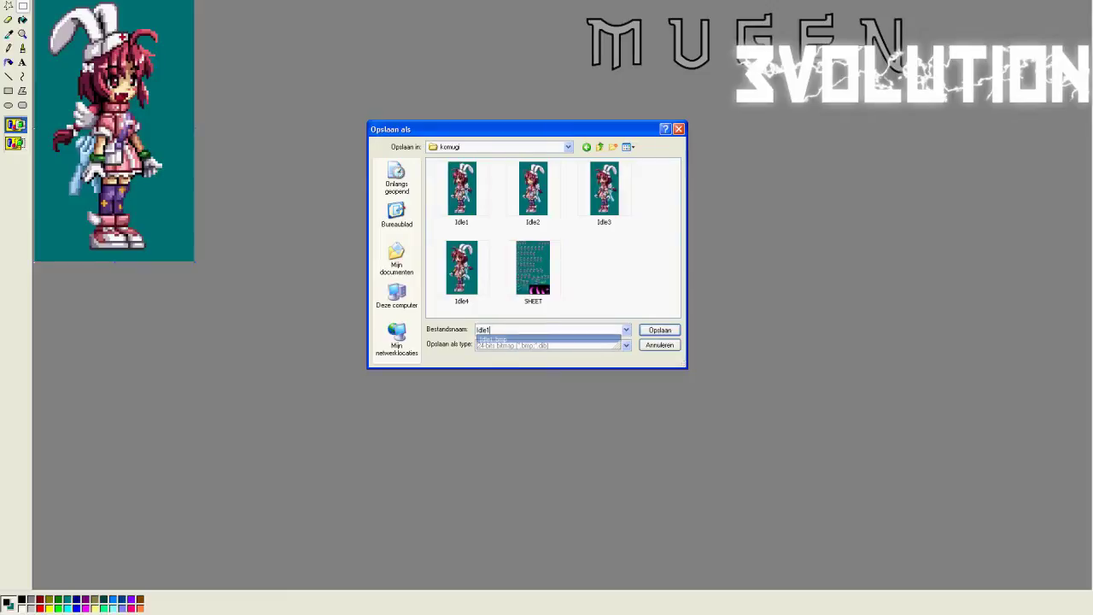
key(Return)
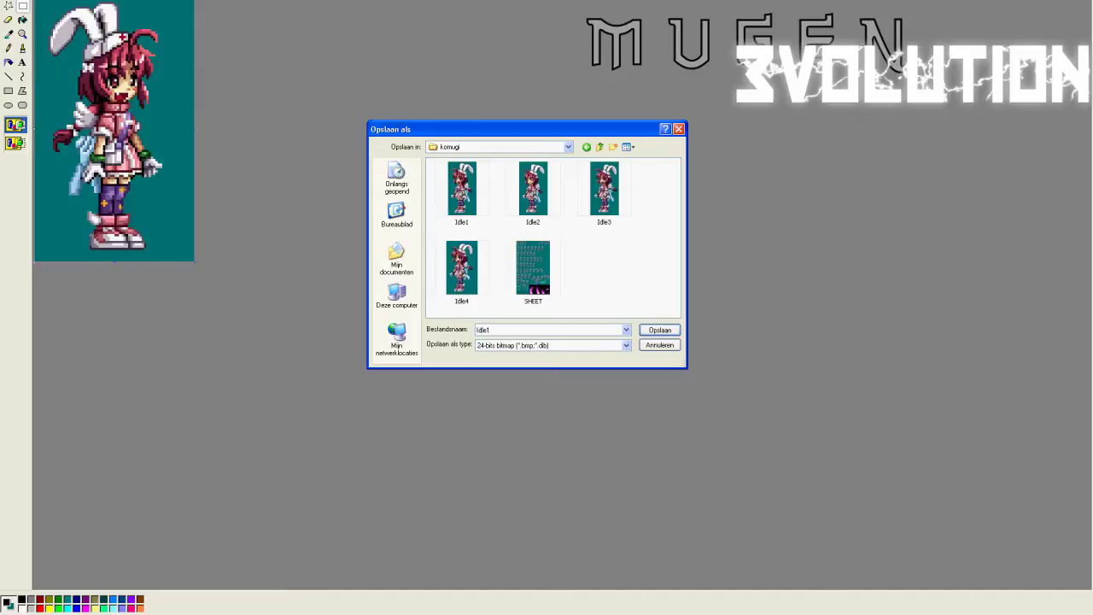
click(626, 345)
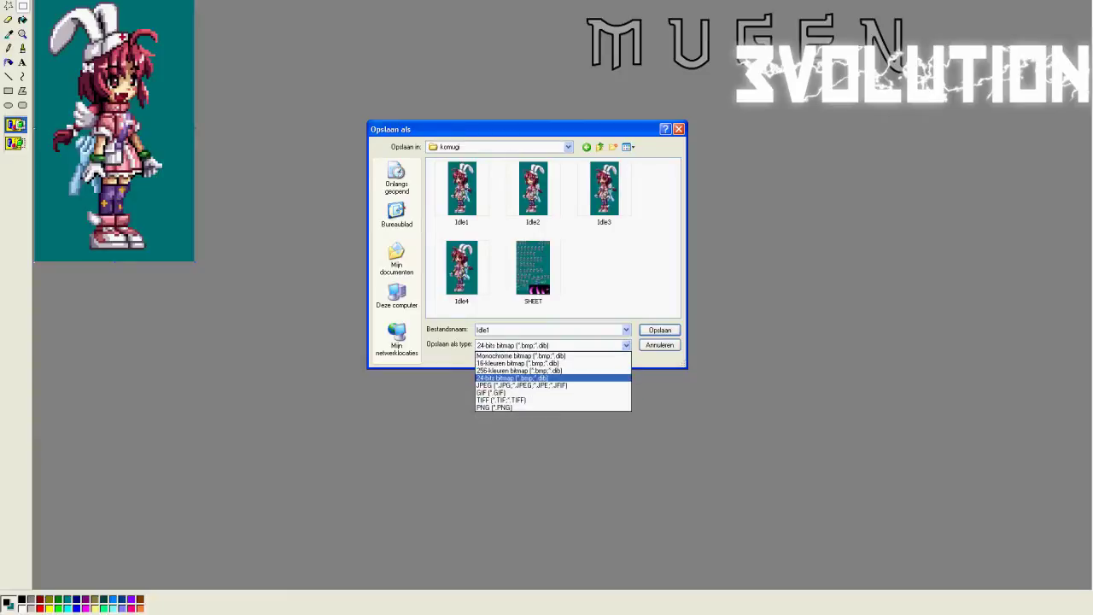
click(626, 345)
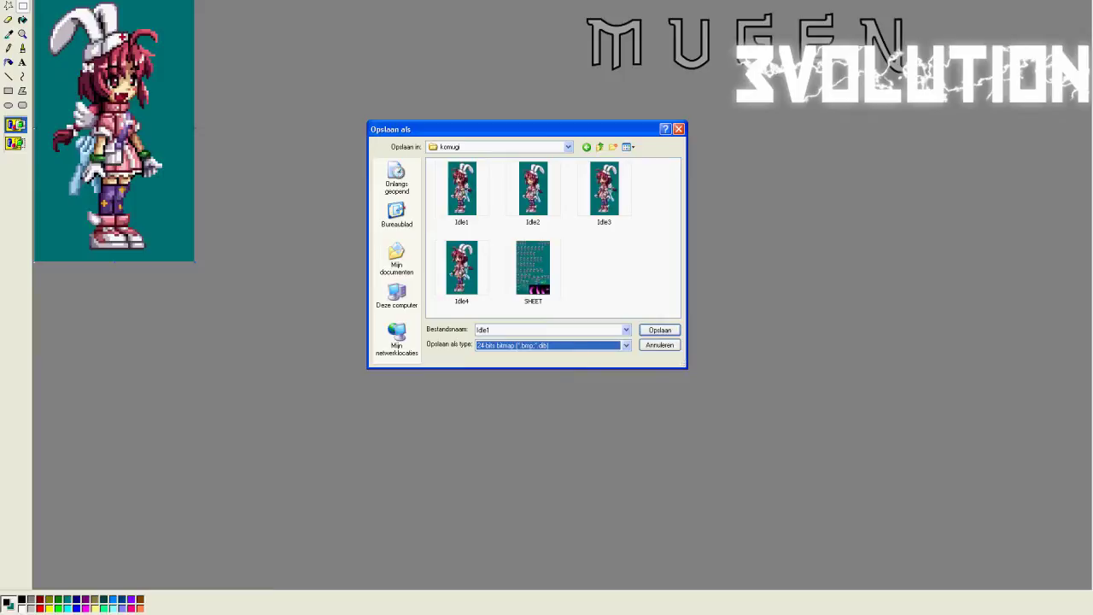
double_click(483, 330)
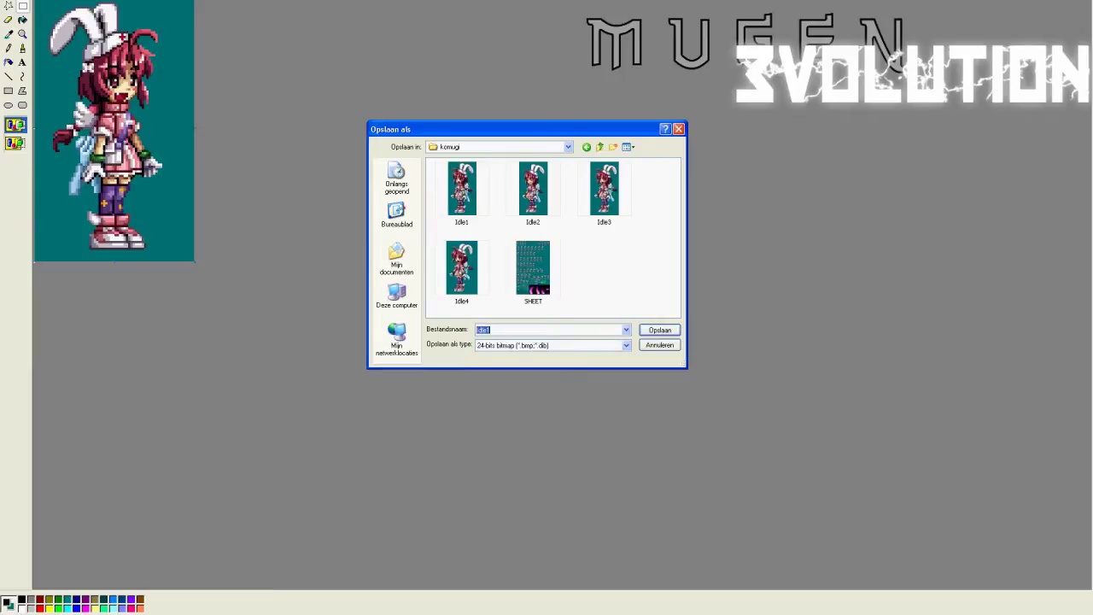
click(491, 330)
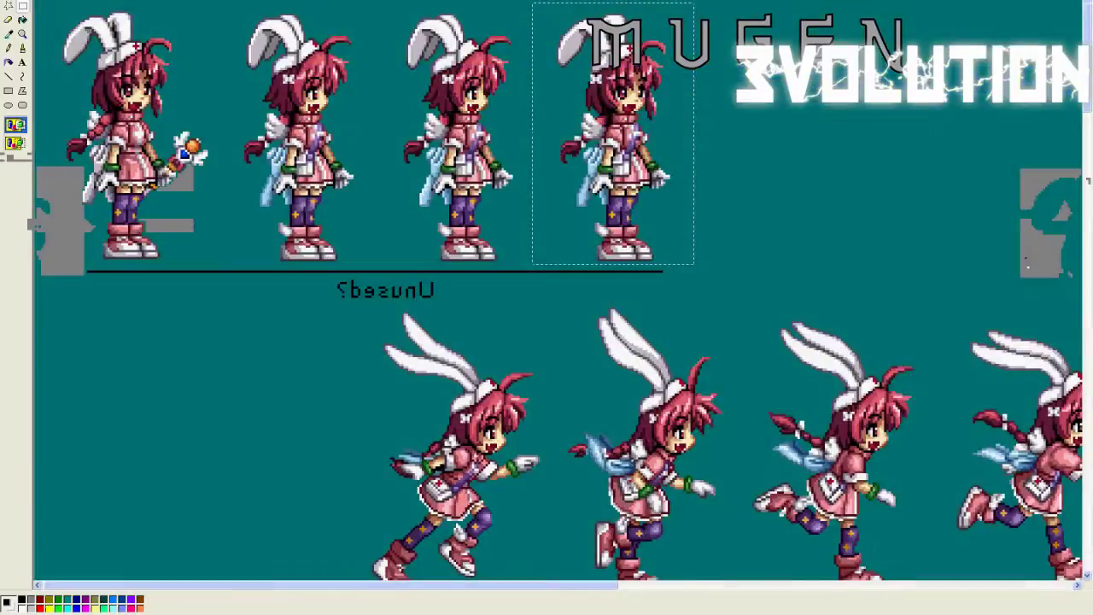
- Select another standing sprite in the top row of the mirrored sprite sheet
drag(385, 11, 531, 266)
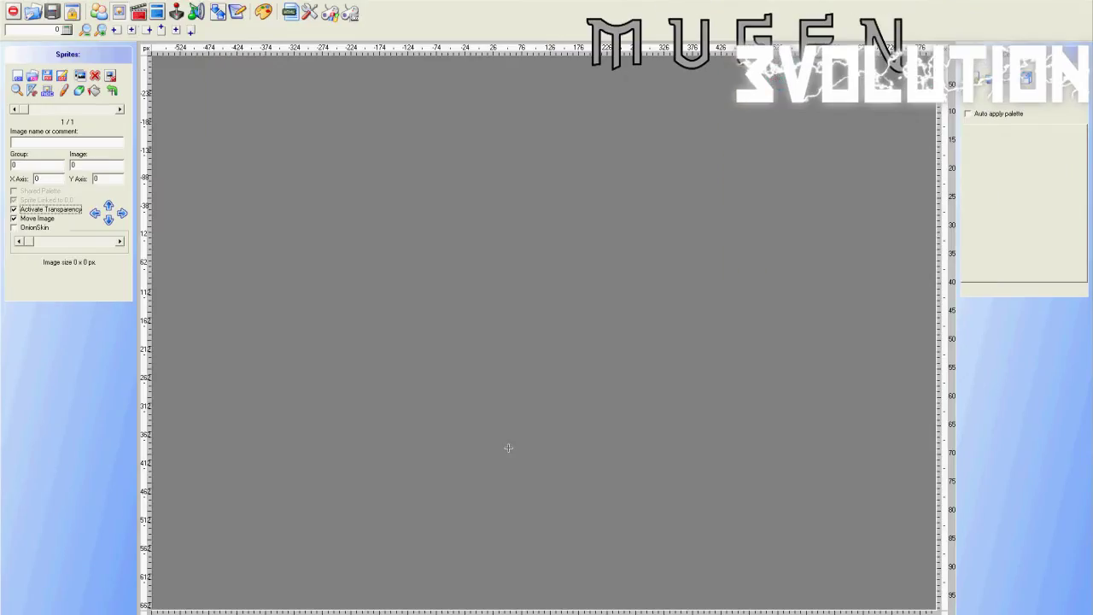
- Switch to Fighter Factory and load the author's own character template
key(alt+f)
mouse_move(42, 25)
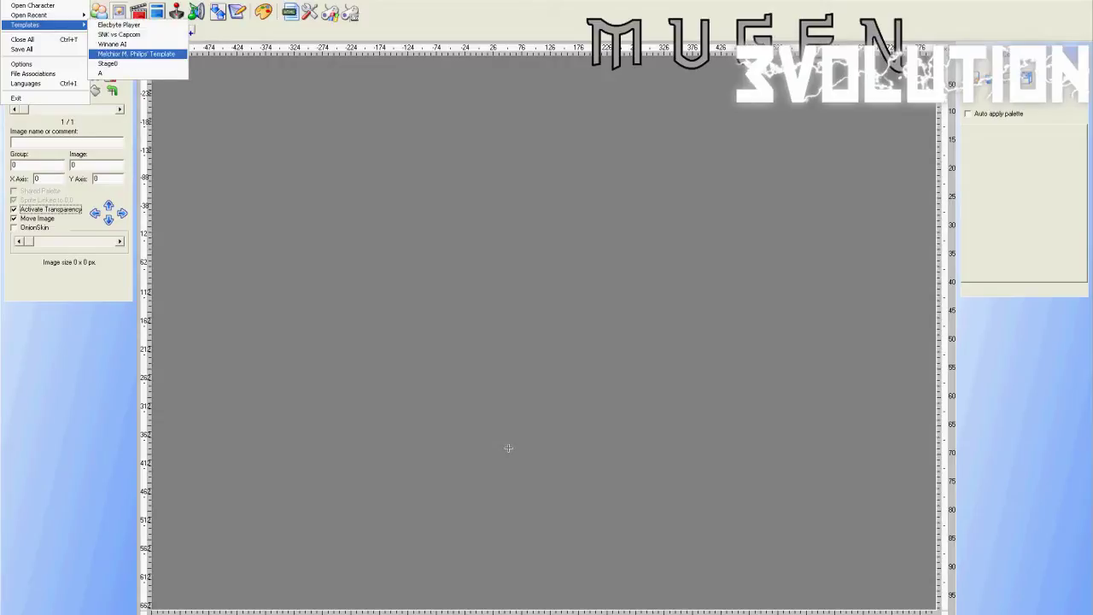
key(Return)
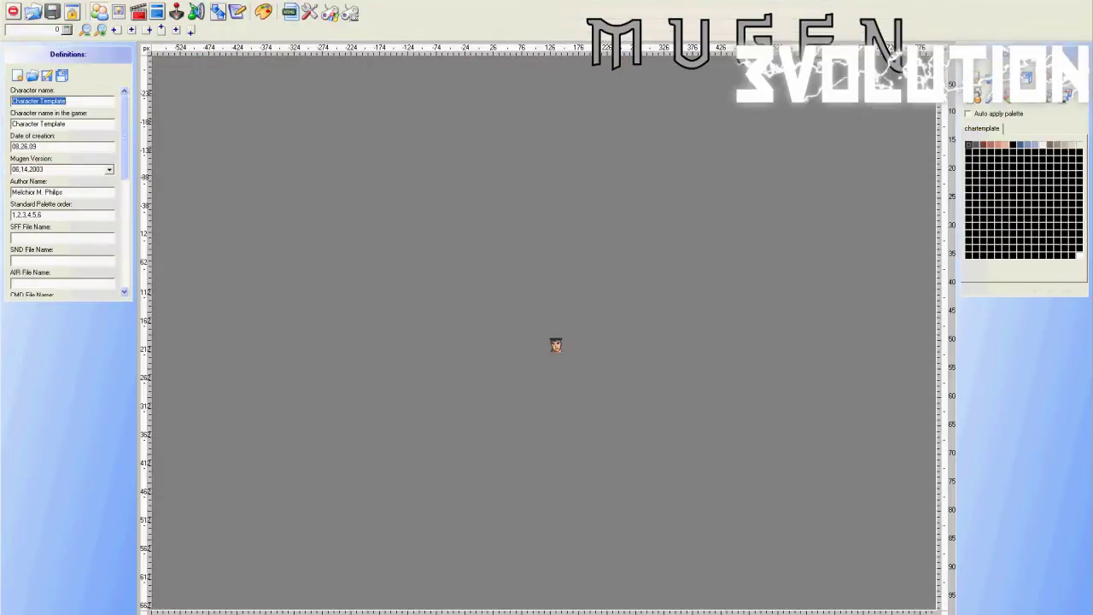
- Set both the character name and the in-game character name to Komugi
text(Komugi)
key(shift+Home)
key(ctrl+c)
key(Tab)
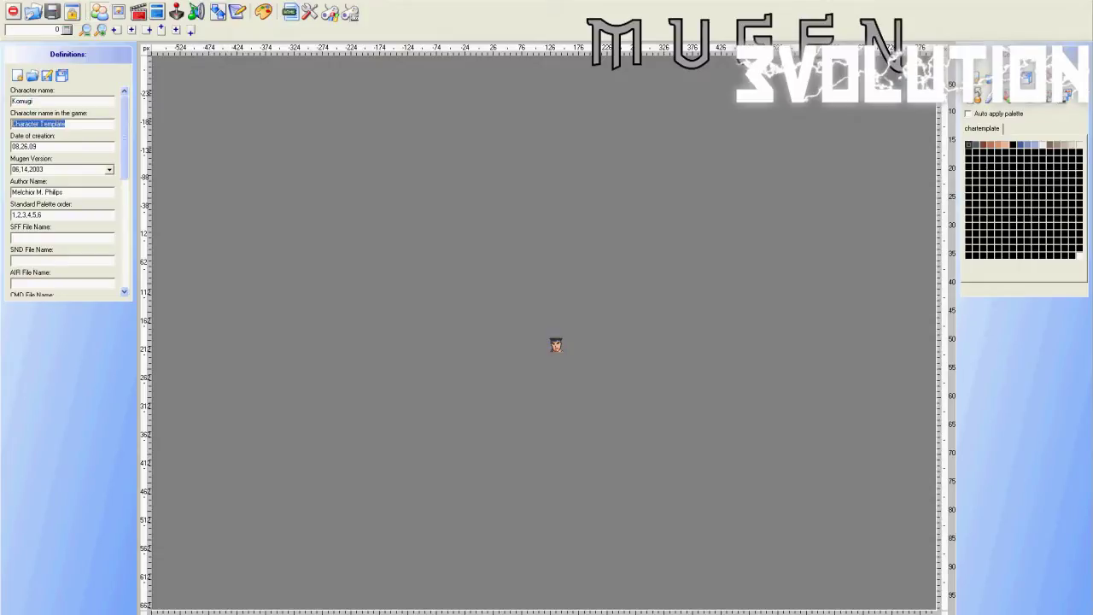
key(ctrl+v)
- Set the SFF, SND and AIR file names to Komugi.sff, Komugi.snd and Komugi.air
key(Tab)
key(Tab)
key(Tab)
key(Tab)
key(Tab)
key(ctrl+v)
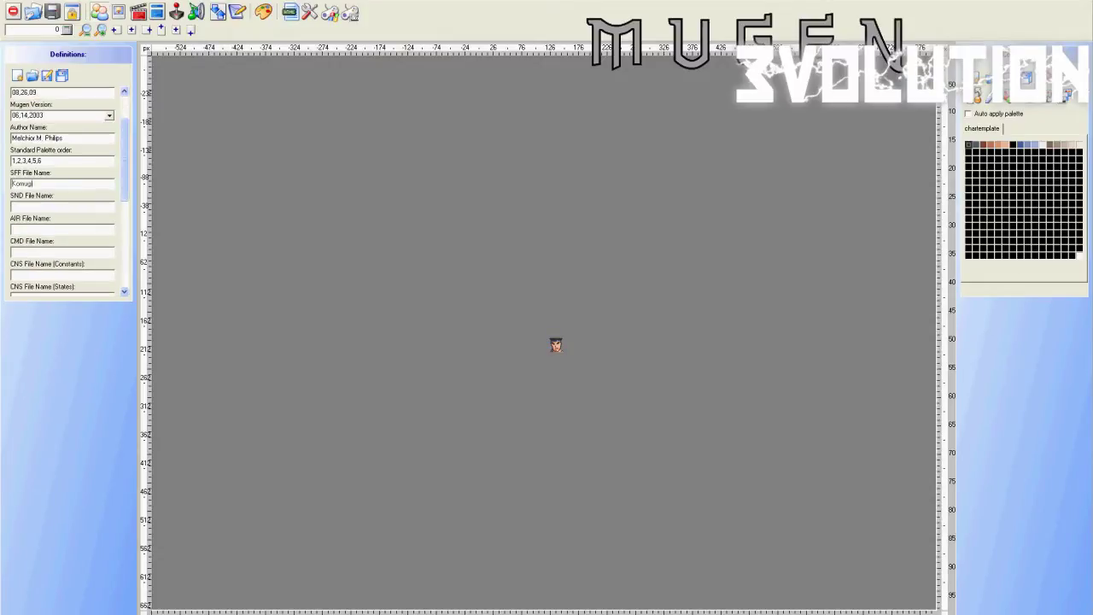
text(.sff)
key(Tab)
key(ctrl+v)
text(.snd)
key(Tab)
key(ctrl+v)
text(.air)
- Set the CMD file name to Komugi.cmd and both the constants and states CNS file names to Komugi.cns
key(ctrl+v)
text(.cmd)
key(Tab)
key(ctrl+v)
text(.cns)
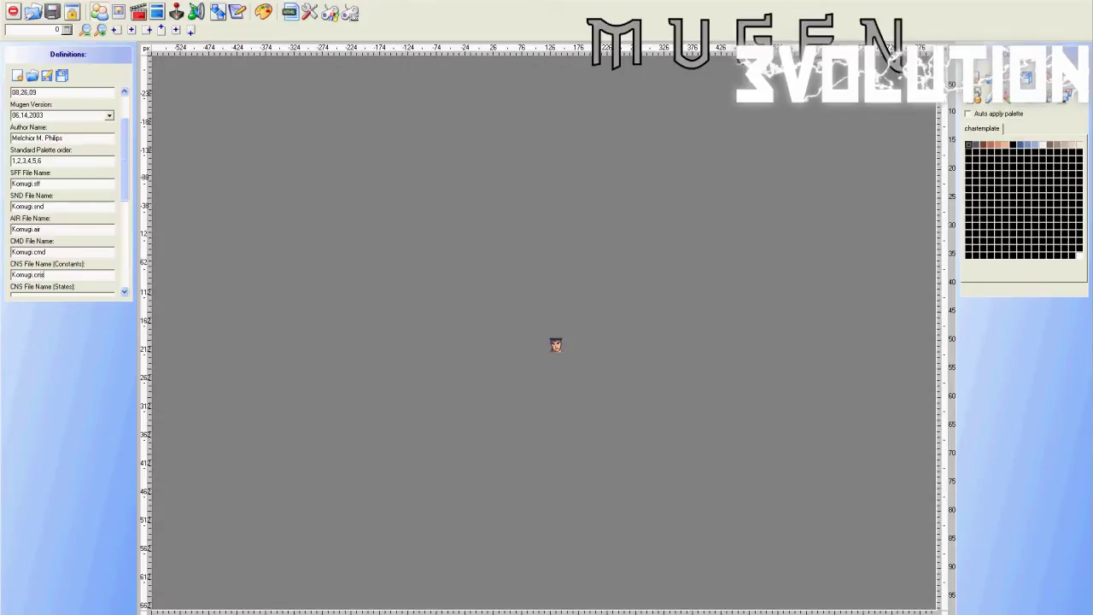
key(Tab)
key(ctrl+v)
text(.cns)
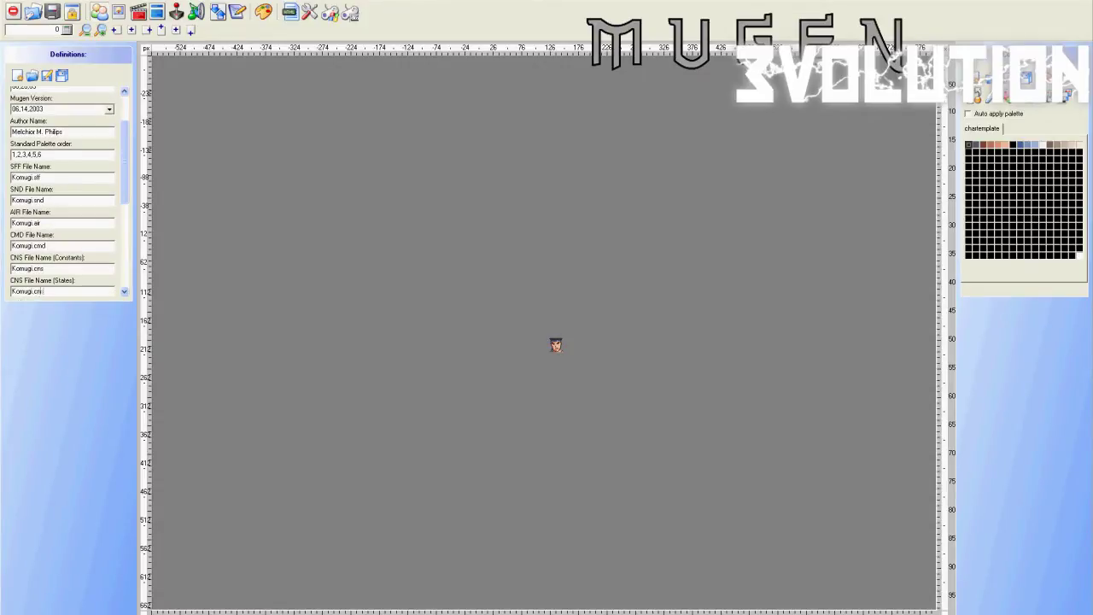
- Replace the template's ACT palette entry with Komugi.act
key(Tab)
key(Tab)
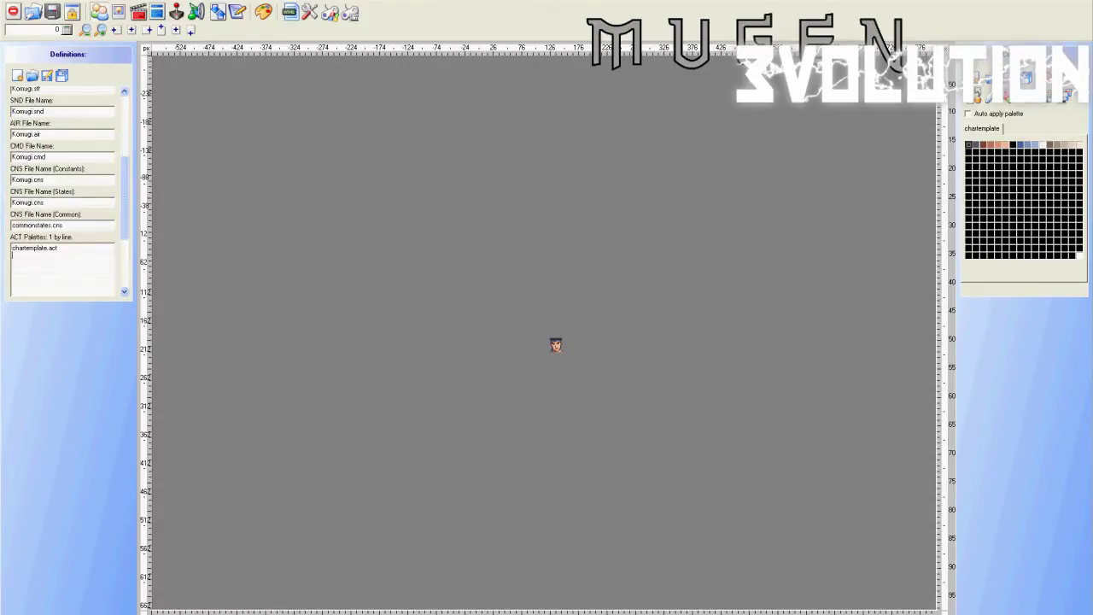
key(ctrl+a)
text(Komugi.ac)
drag(124, 197, 125, 206)
key(ctrl+a)
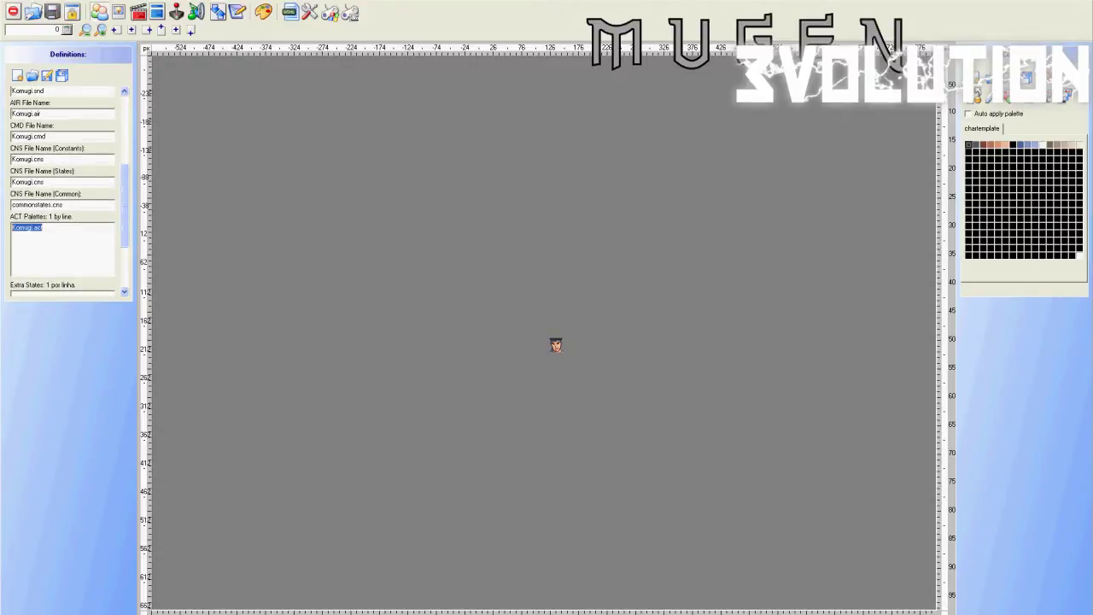
- Add the number 1 to the ACT palette entry so it reads Komugi1.act
click(44, 228)
mouse_move(43, 228)
mouse_down()
mouse_move(18, 228)
mouse_move(32, 228)
mouse_up()
click(43, 228)
drag(44, 228, 12, 228)
click(38, 228)
click(42, 228)
text(1)
drag(46, 228, 12, 228)
mouse_move(125, 207)
mouse_down()
mouse_move(125, 246)
mouse_move(125, 211)
mouse_up()
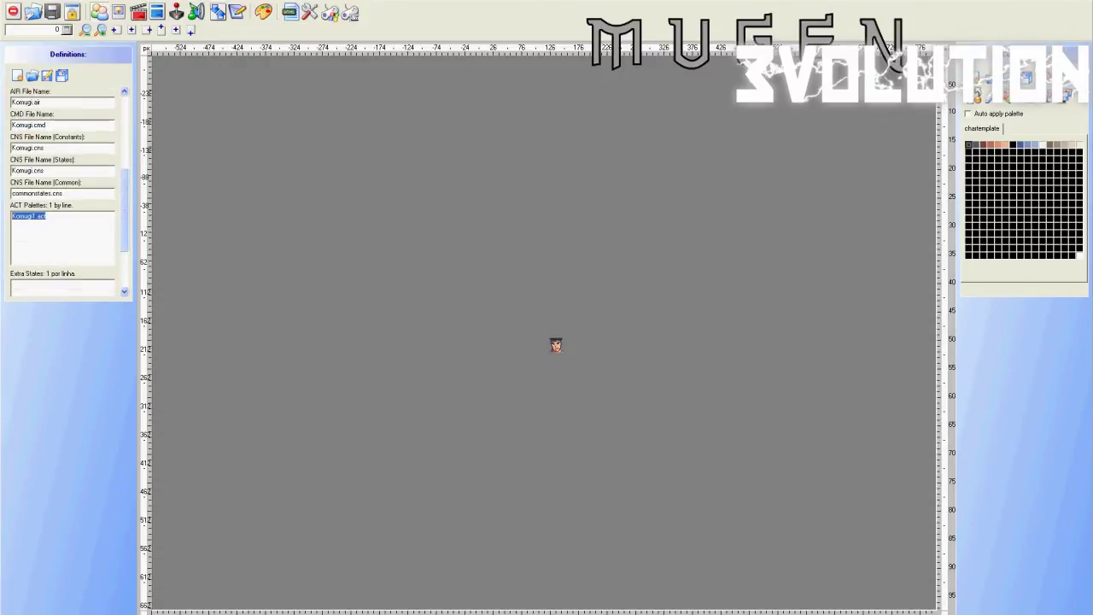
scroll(64, 188, up, 5)
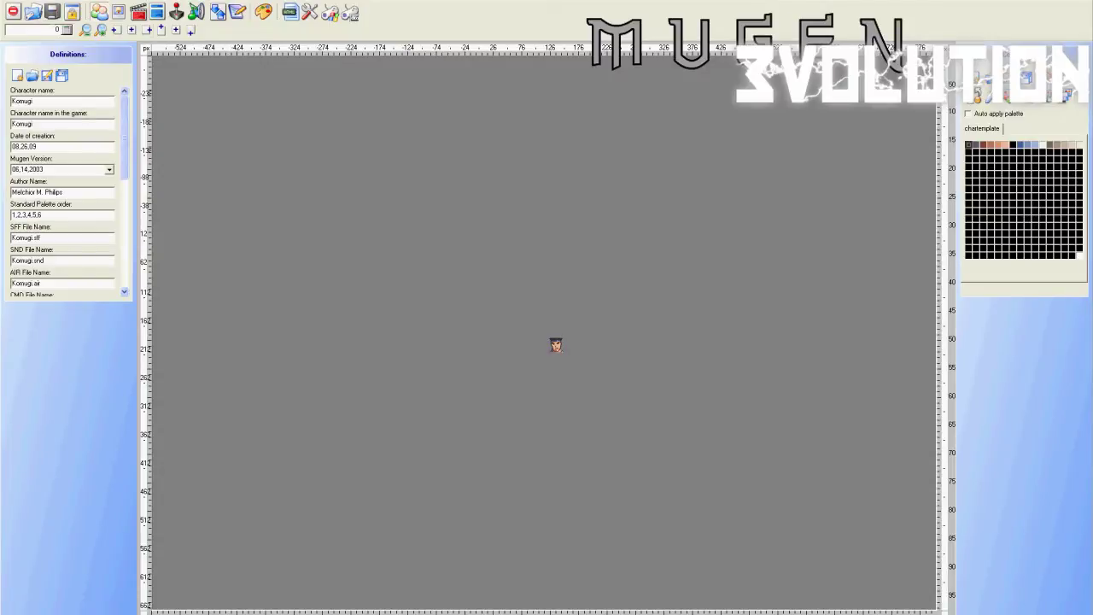
- Open the character's sprites and display the third one, the template's standing fighter, at a larger size
click(118, 12)
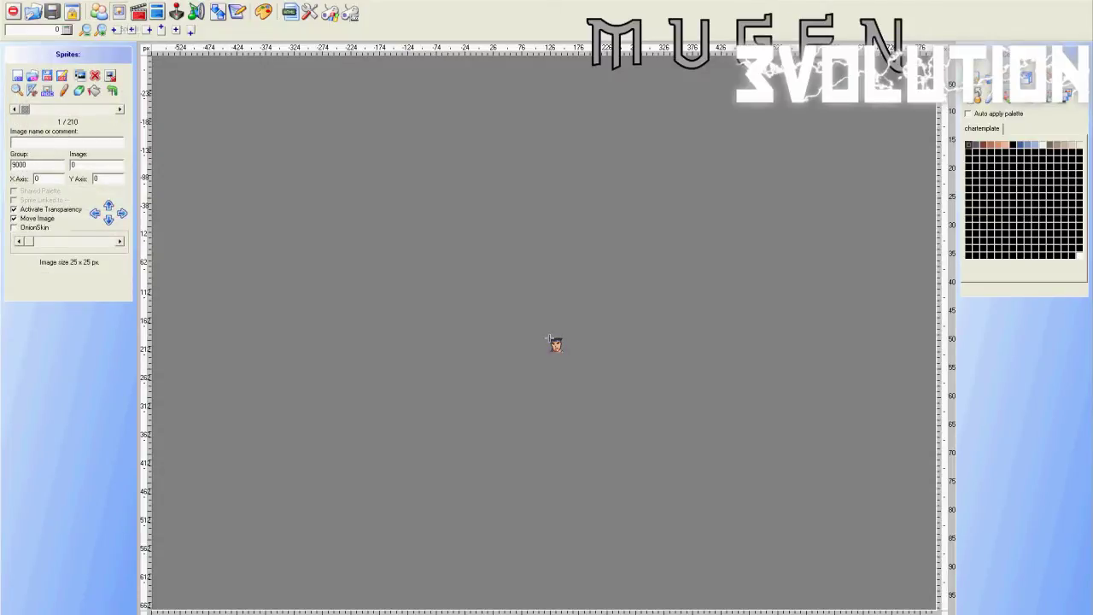
click(119, 109)
click(120, 109)
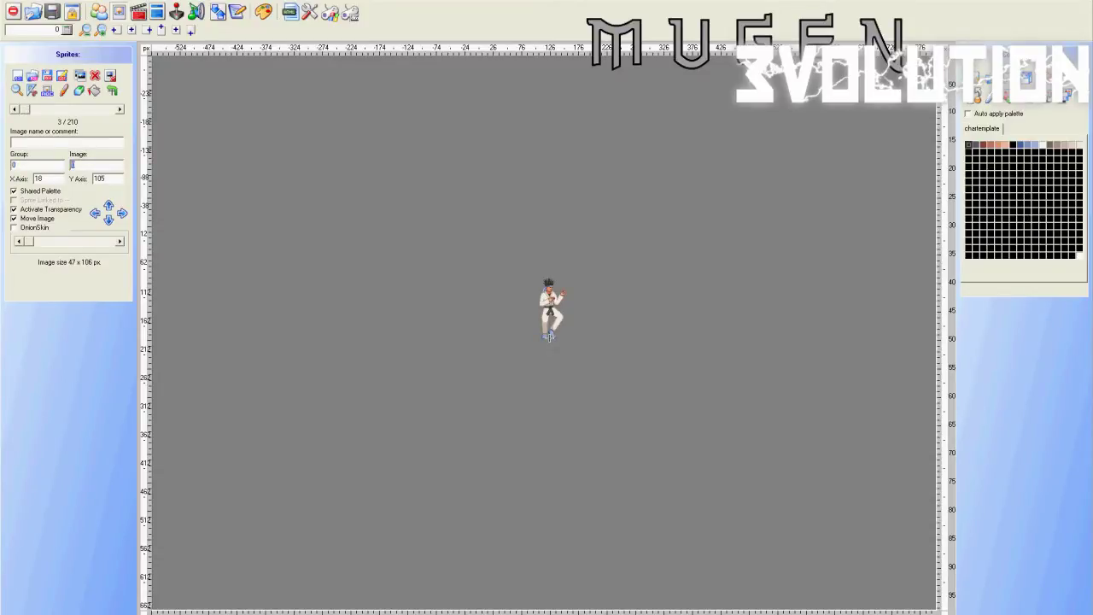
scroll(549, 335, up, 2)
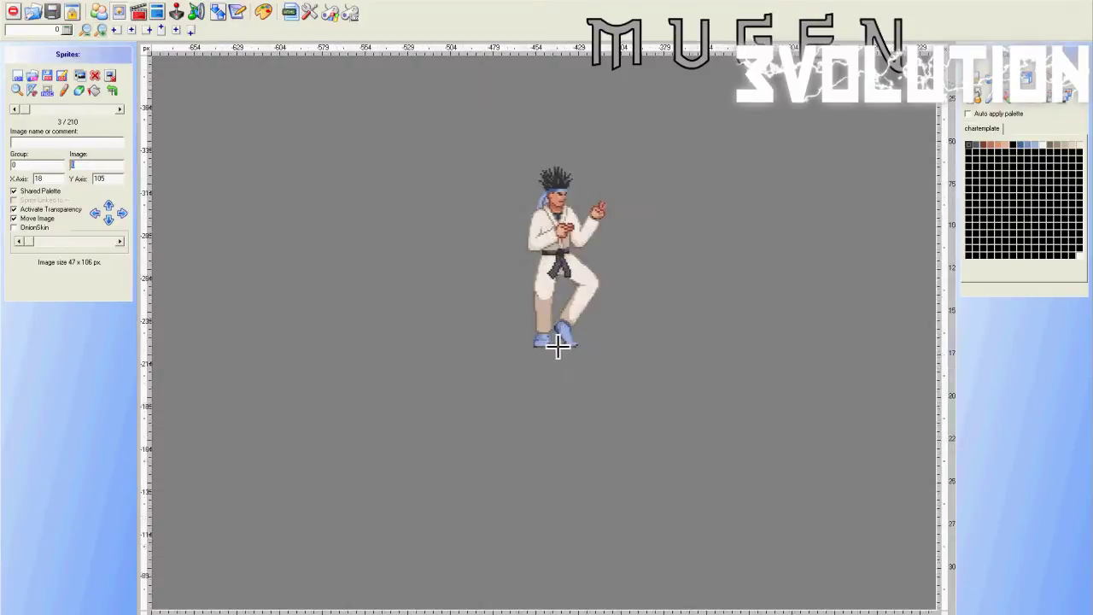
scroll(547, 367, up, 1)
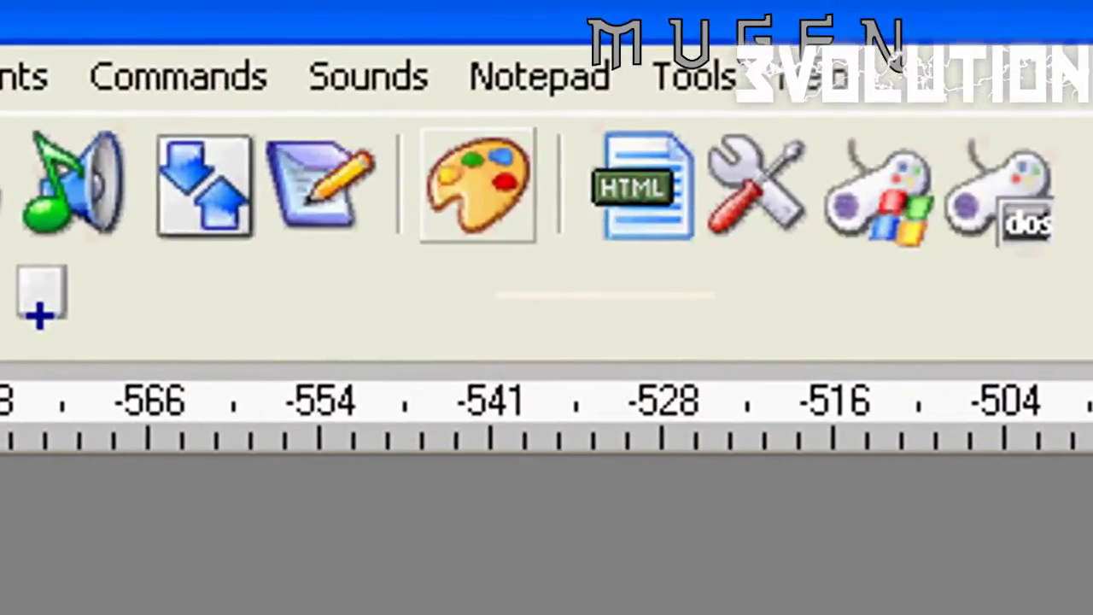
- Open the palette editor and load the Windows Bitmap Idle1 from the komugi folder as the image for the image palette
click(478, 183)
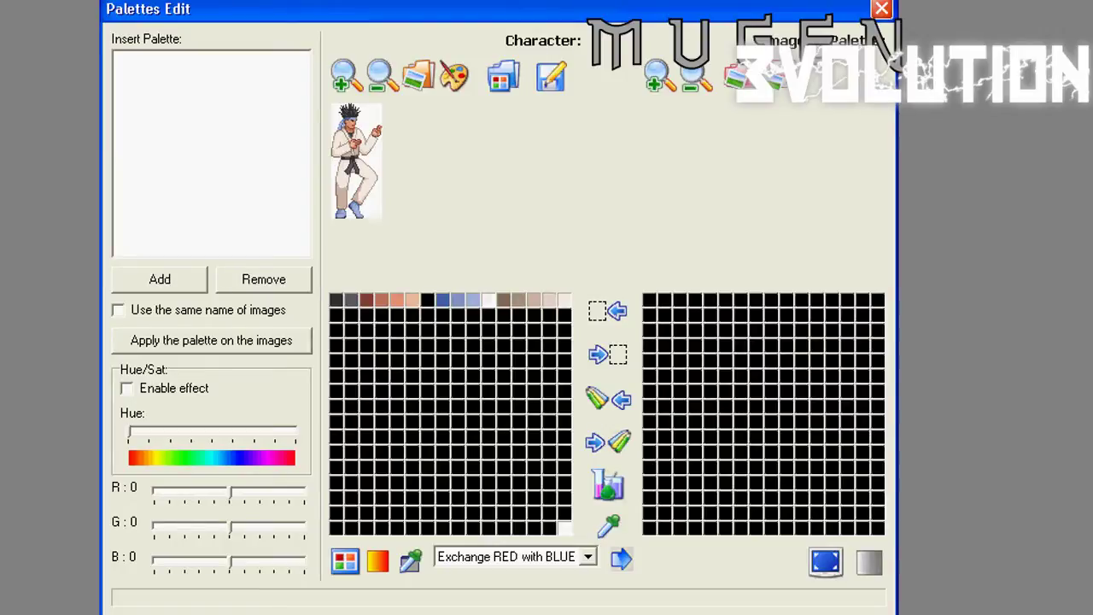
click(650, 301)
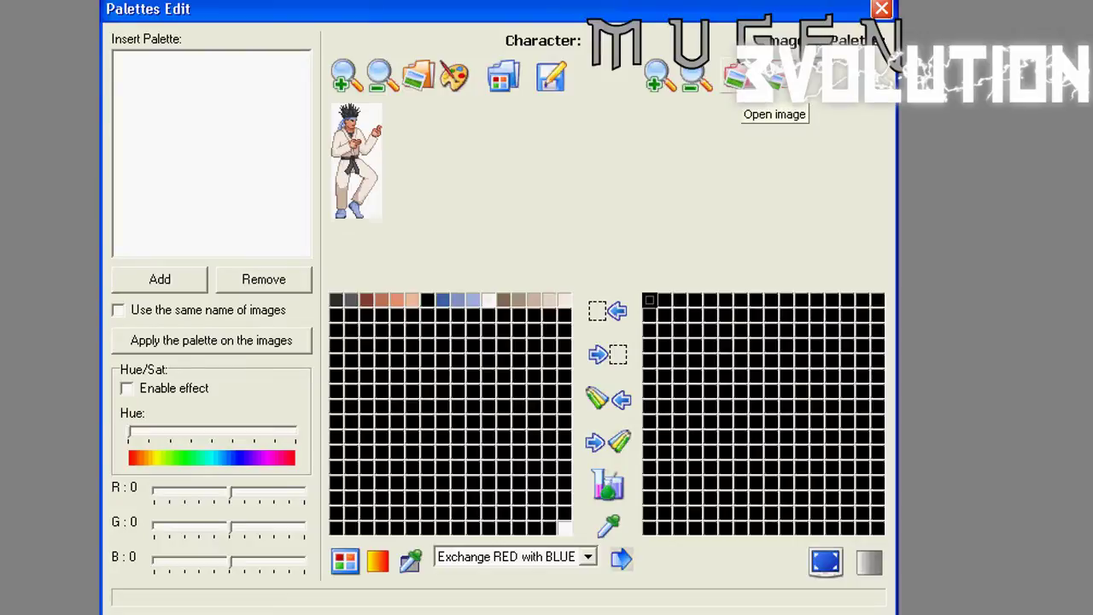
click(756, 79)
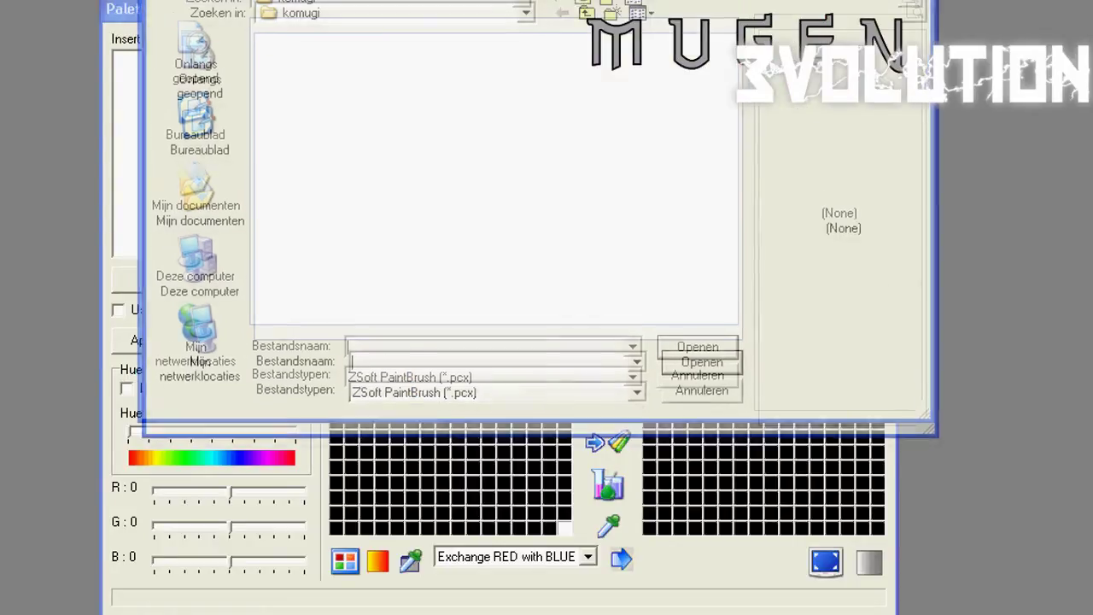
drag(533, 0, 546, 7)
click(651, 419)
click(513, 454)
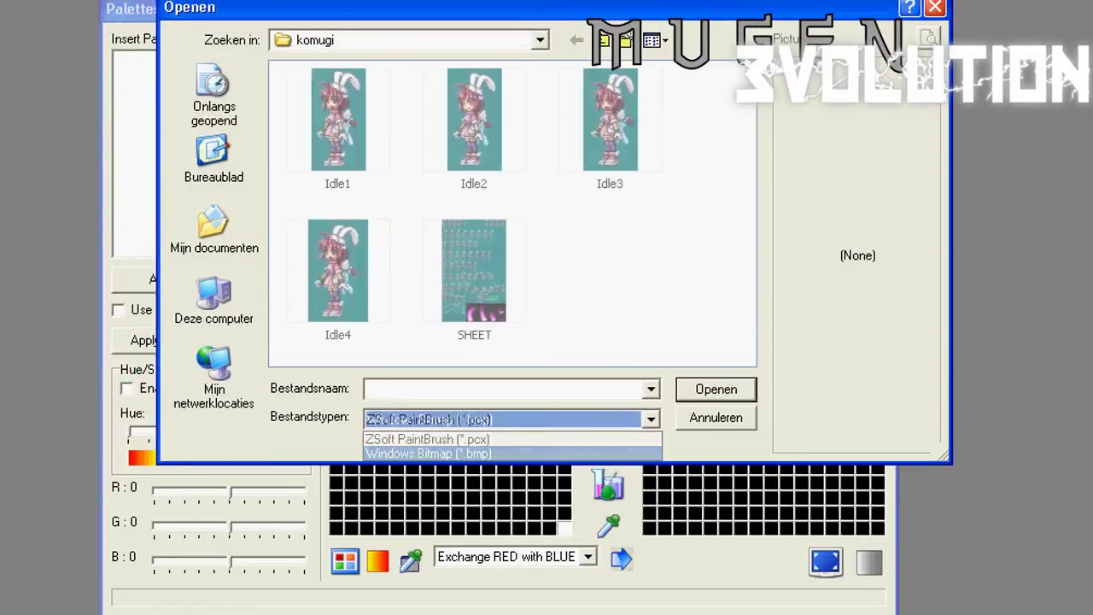
click(427, 453)
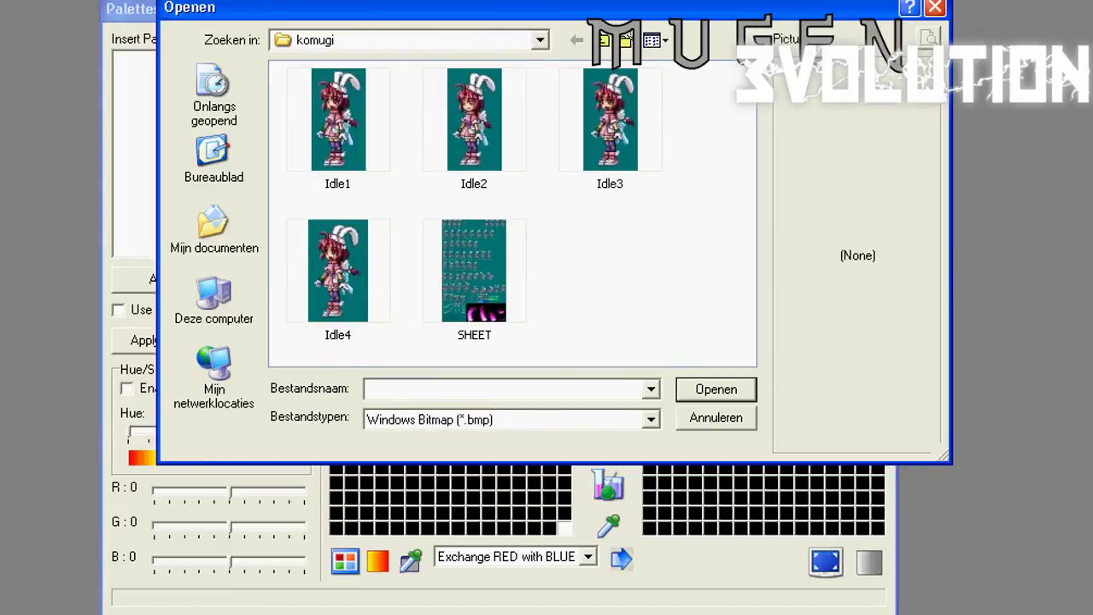
click(474, 272)
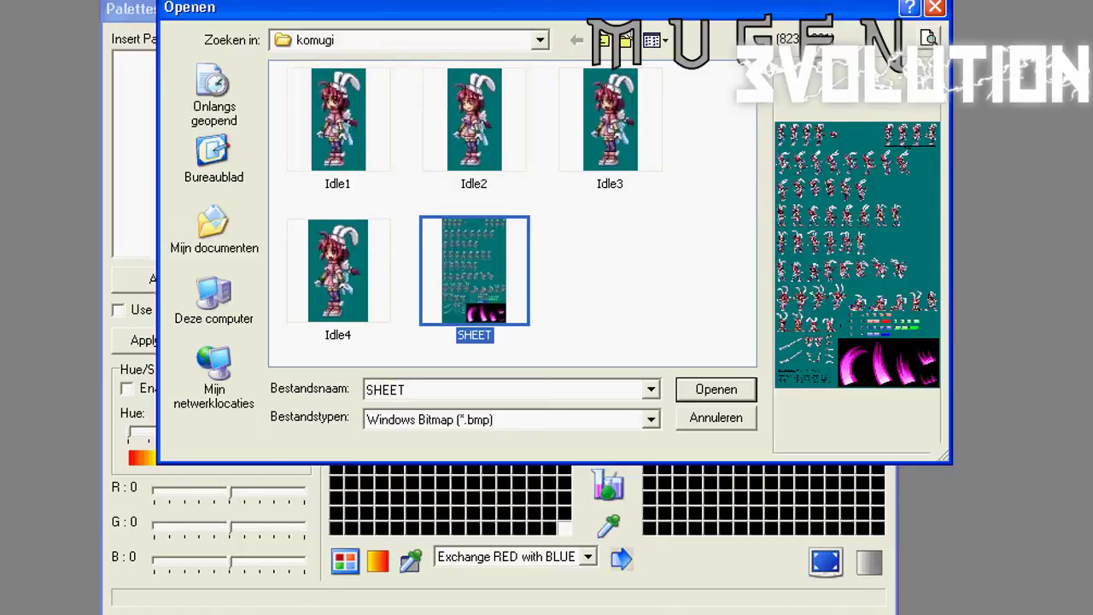
click(338, 119)
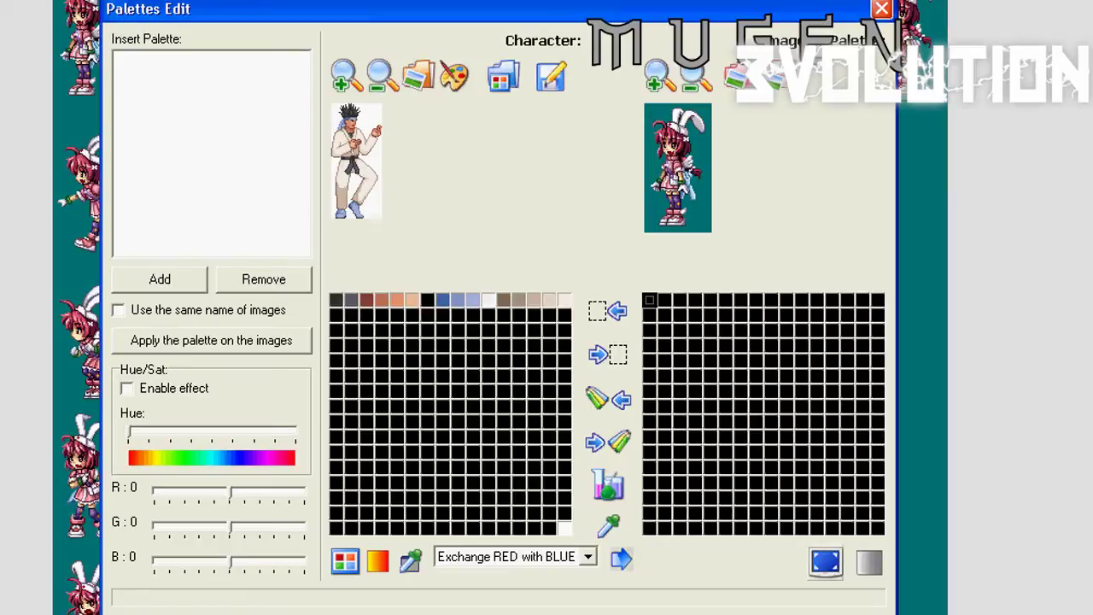
- Generate the Idle1 image's palette and transfer all its colours to the matching cells of the character palette
click(826, 562)
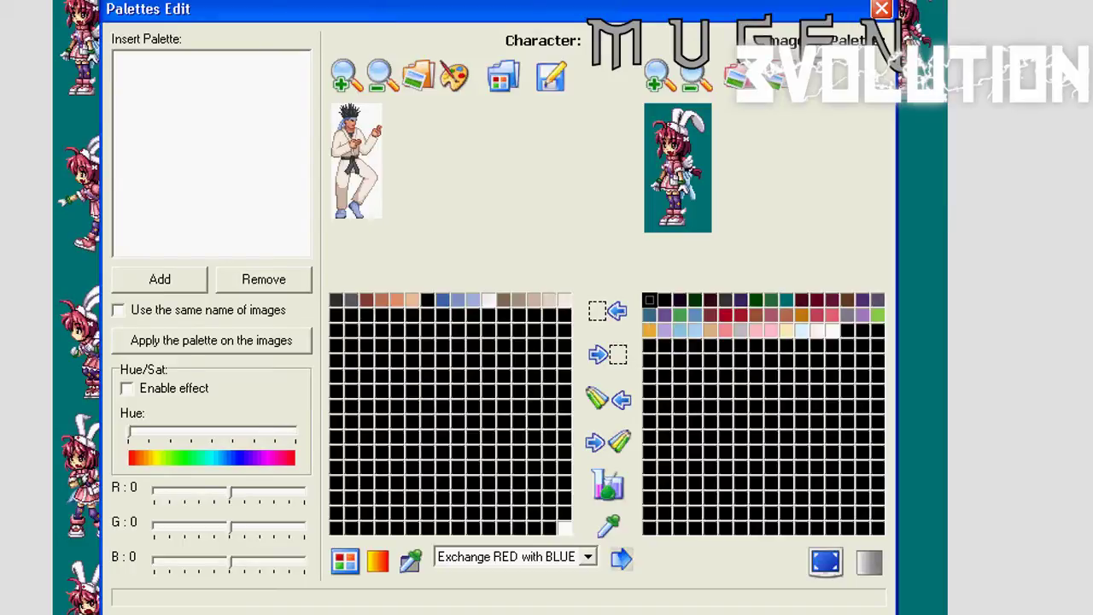
ctrl+click(666, 300)
ctrl+click(681, 300)
ctrl+click(695, 301)
ctrl+click(710, 300)
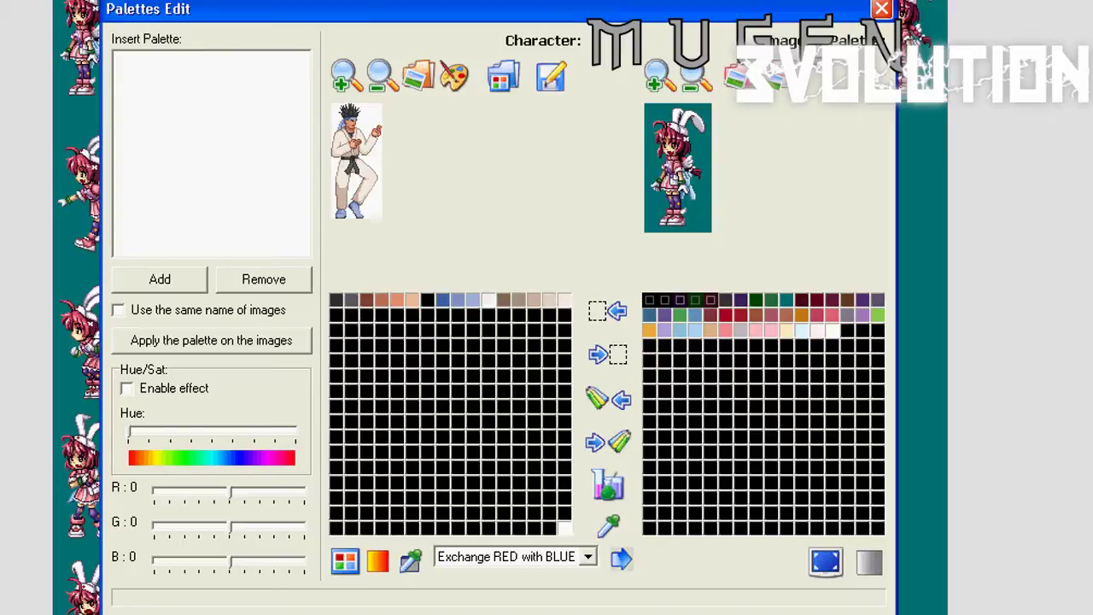
ctrl+click(726, 301)
ctrl+click(757, 301)
drag(726, 300, 834, 331)
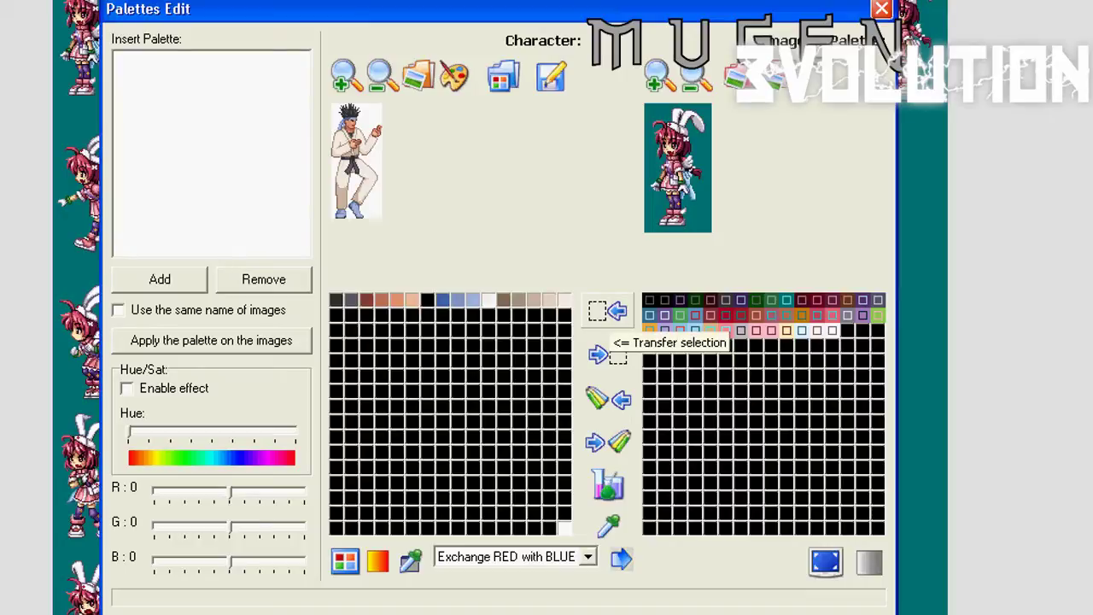
click(608, 311)
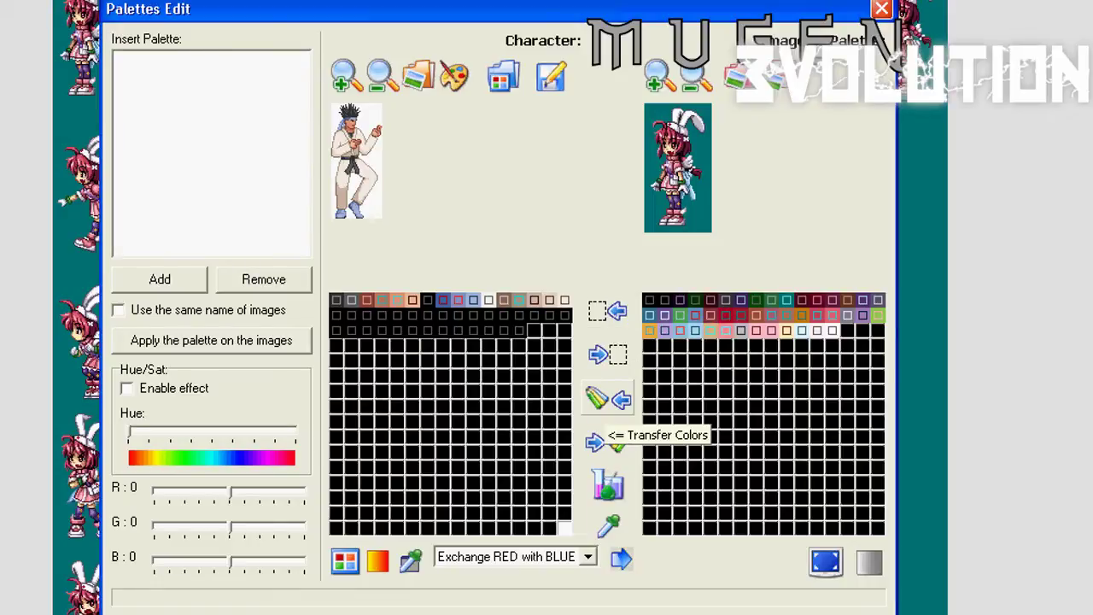
click(608, 398)
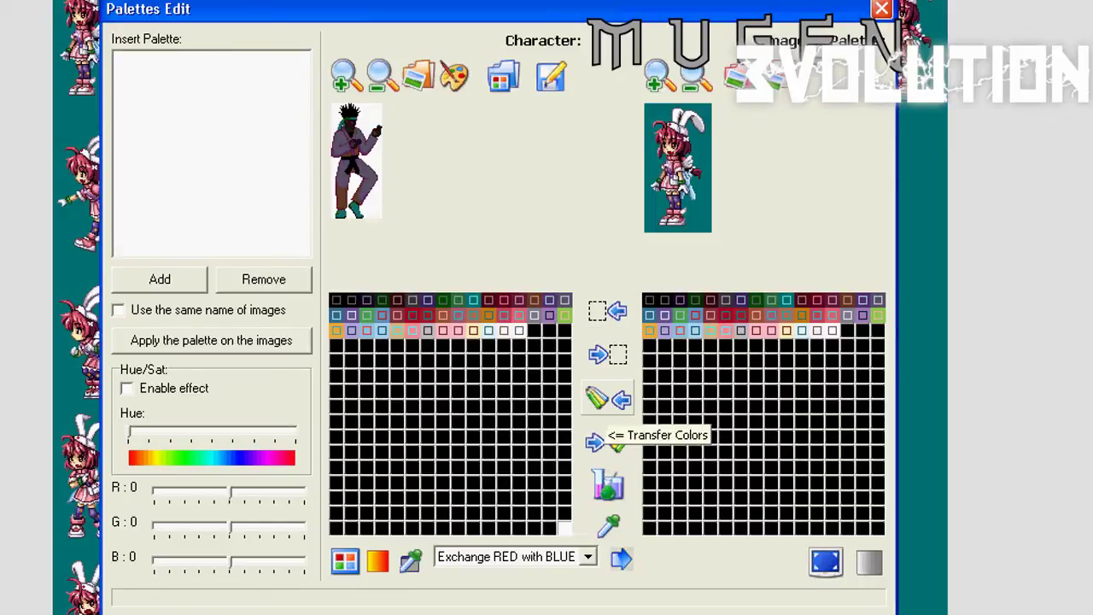
- Transfer the teal background colour from the image palette to the last cell of the character palette
click(650, 301)
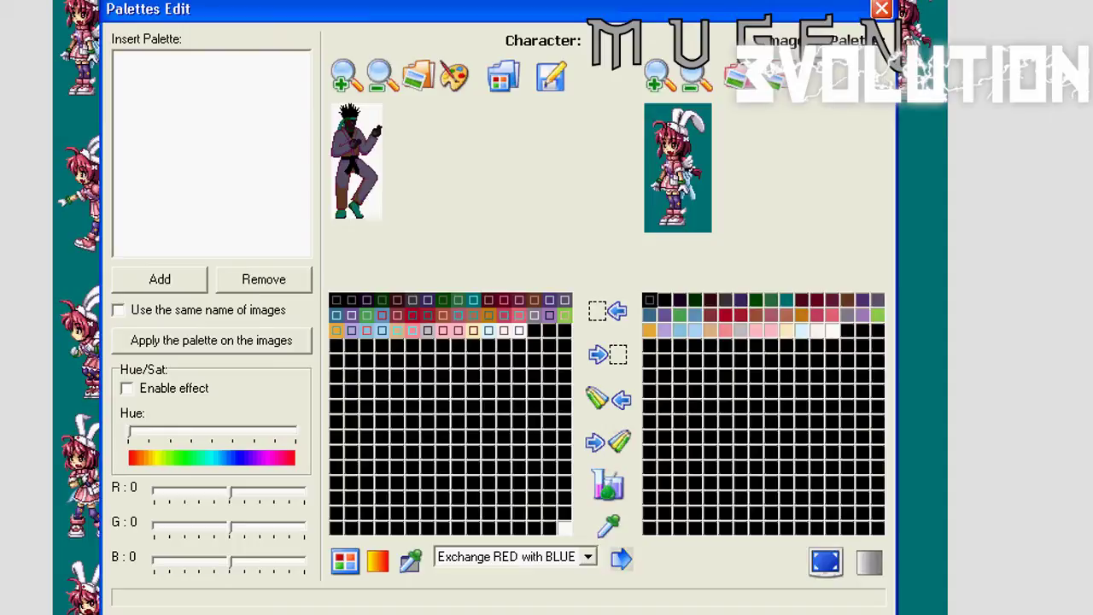
click(657, 205)
click(786, 300)
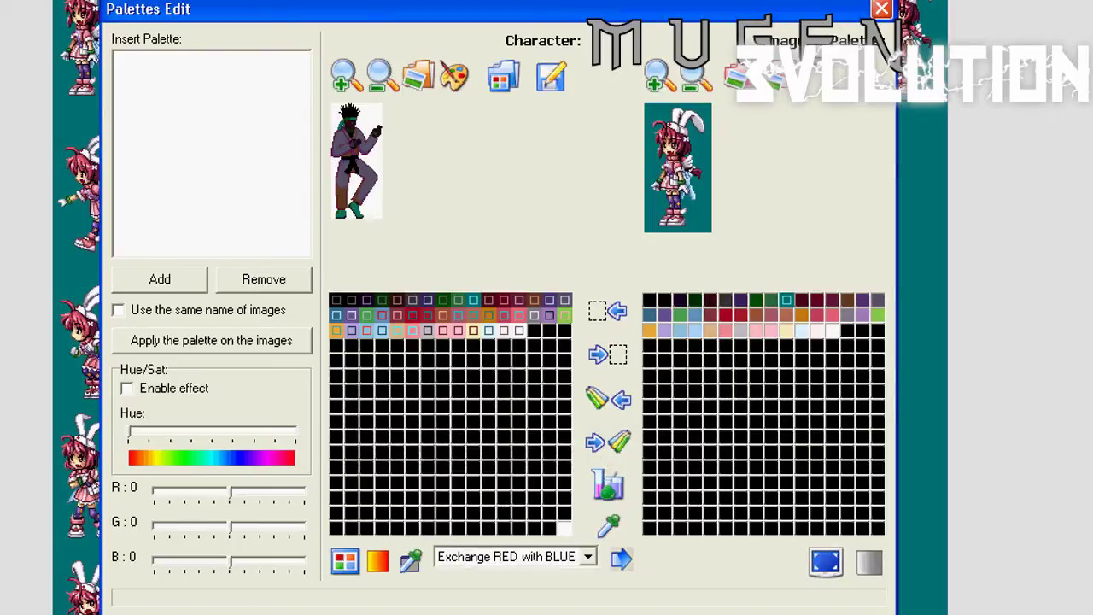
click(564, 528)
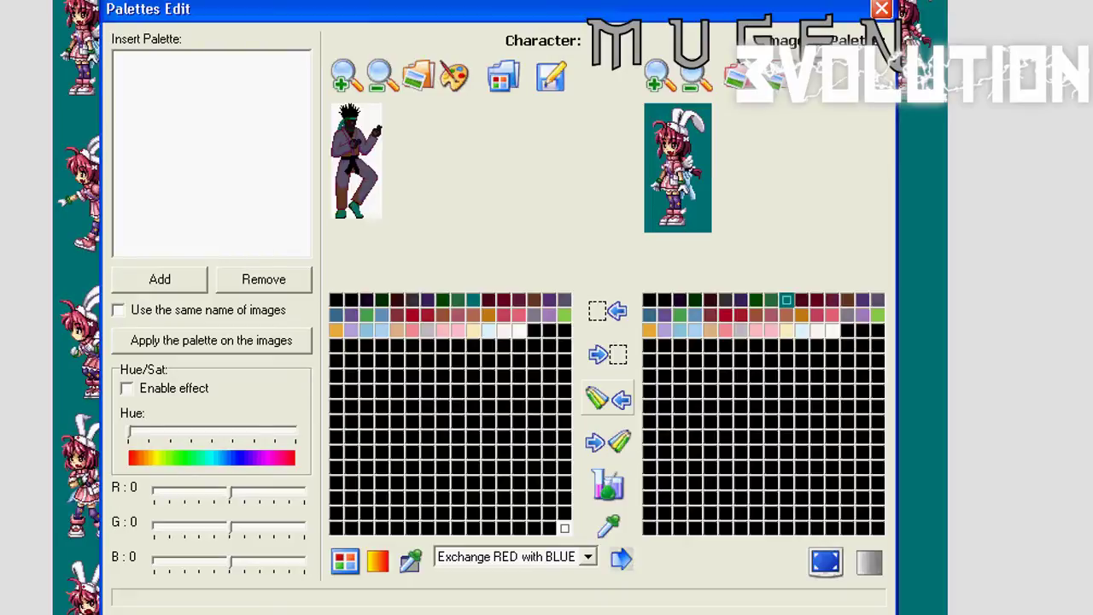
click(608, 399)
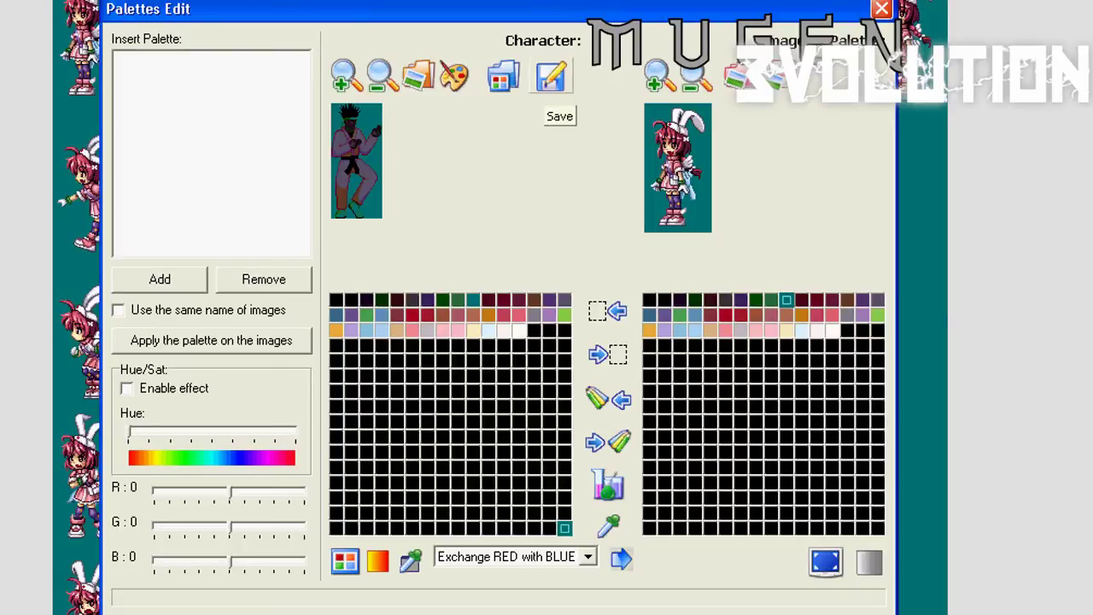
- Start saving the character palette and go to the chars folder of Mugen Plus on the LaCie (H:) drive
click(551, 77)
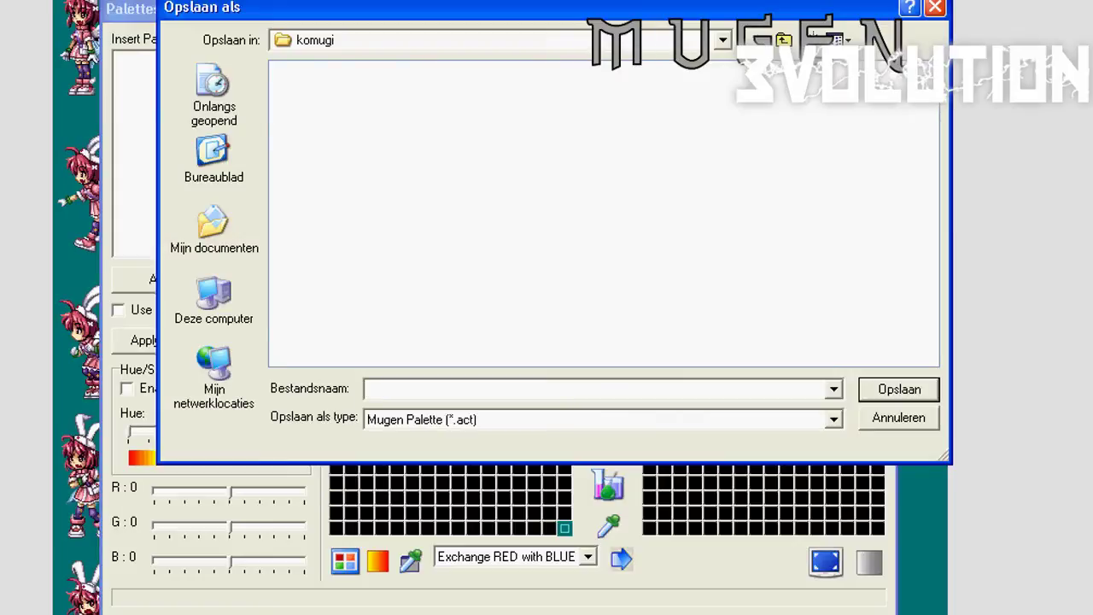
click(214, 303)
double_click(315, 183)
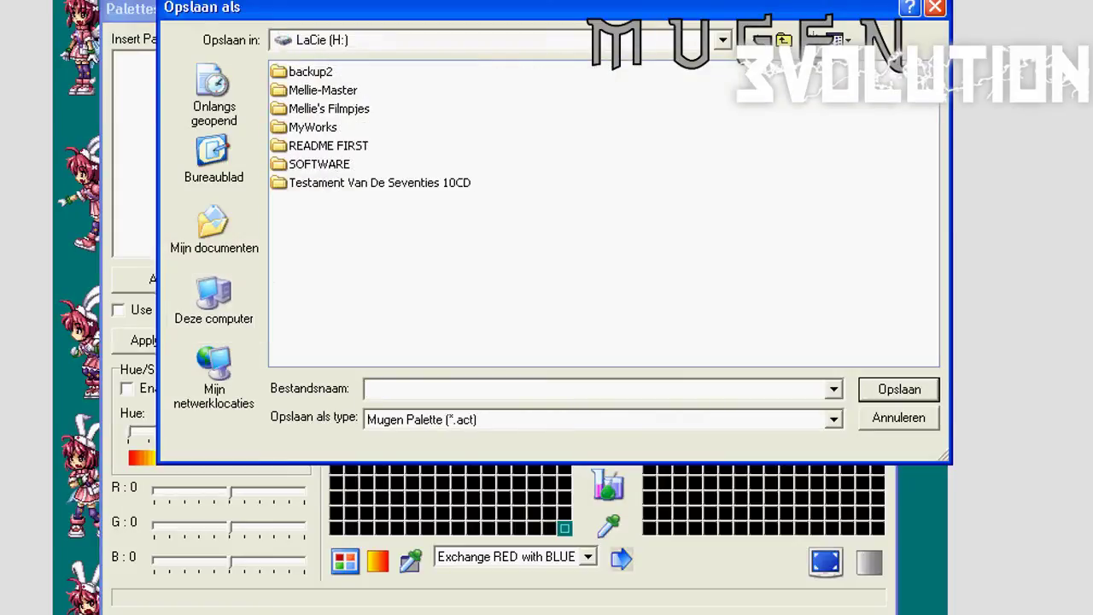
double_click(321, 91)
double_click(714, 275)
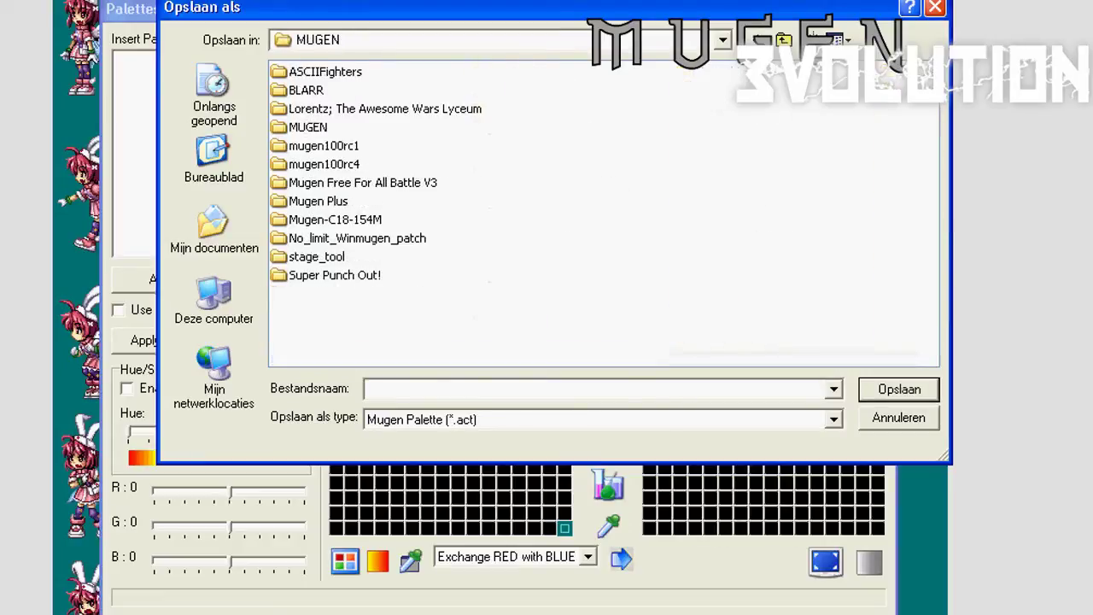
double_click(318, 201)
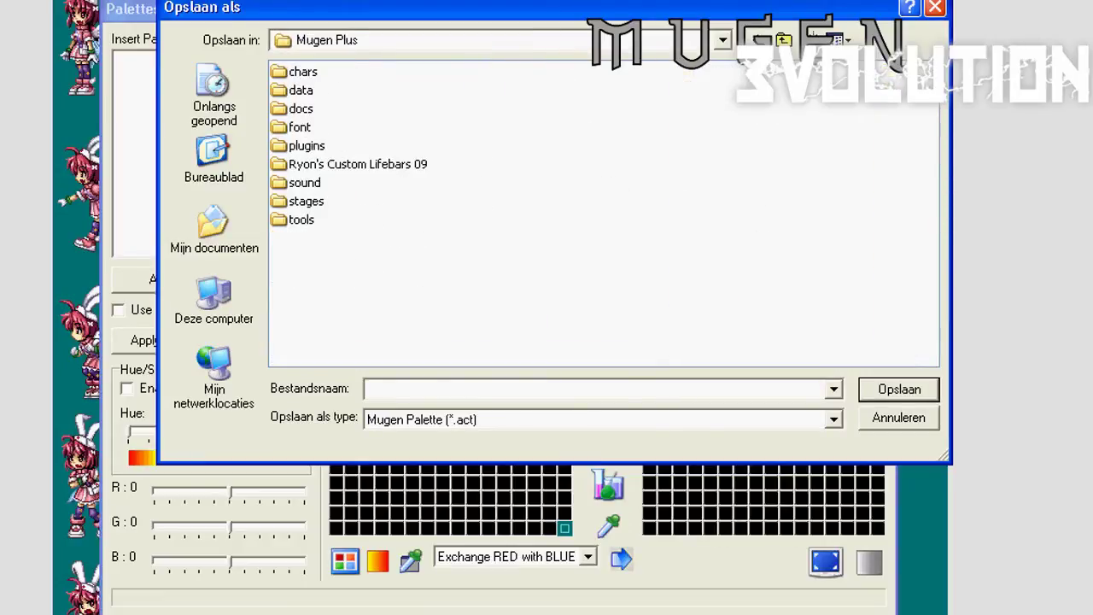
double_click(303, 71)
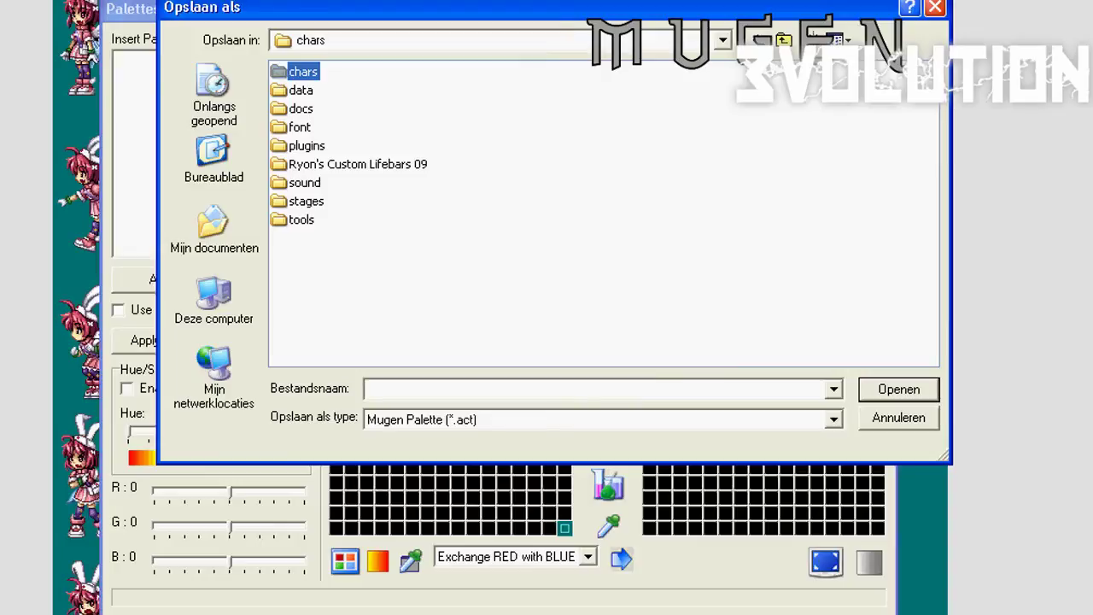
key(Return)
scroll(598, 214, right, 5)
- Create a folder named Komugi inside chars and save the palette in it as Komugi1.act
click(811, 39)
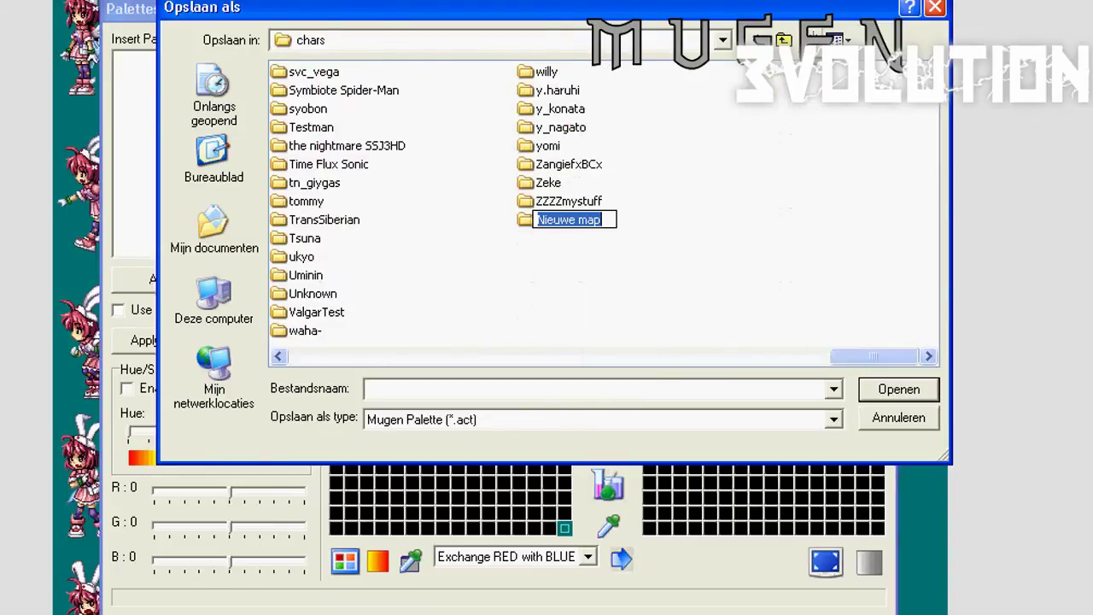
text(Komugi)
key(Return)
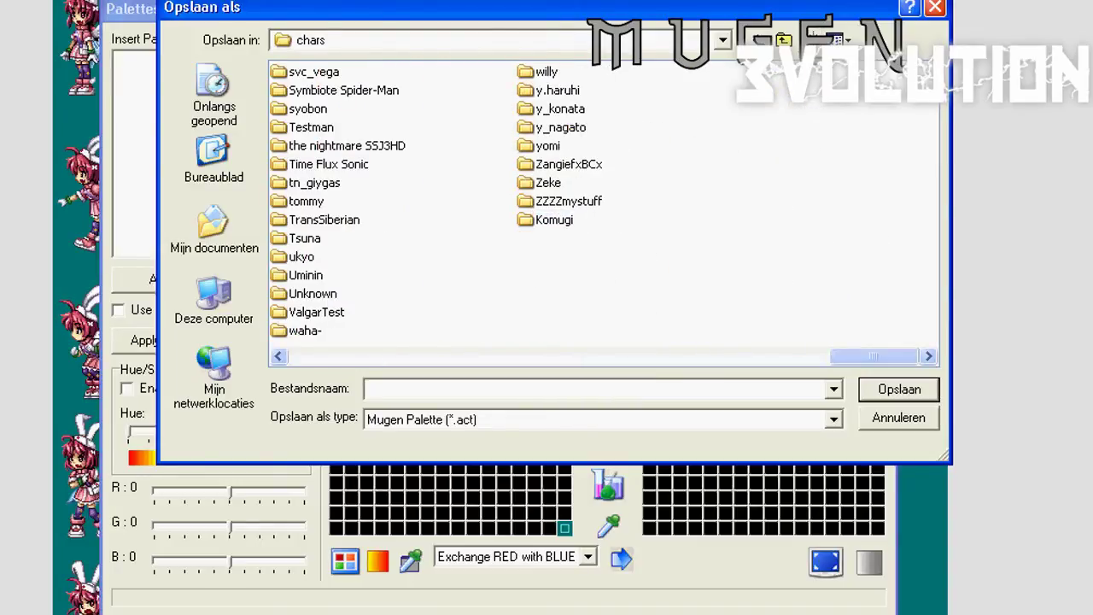
key(Return)
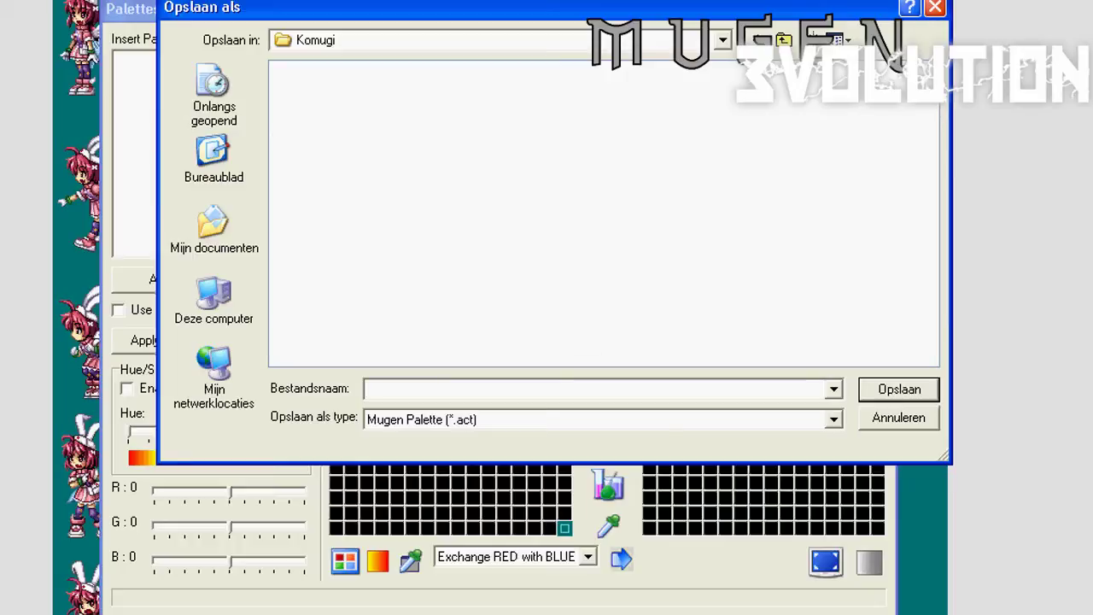
text(Komugi1.act)
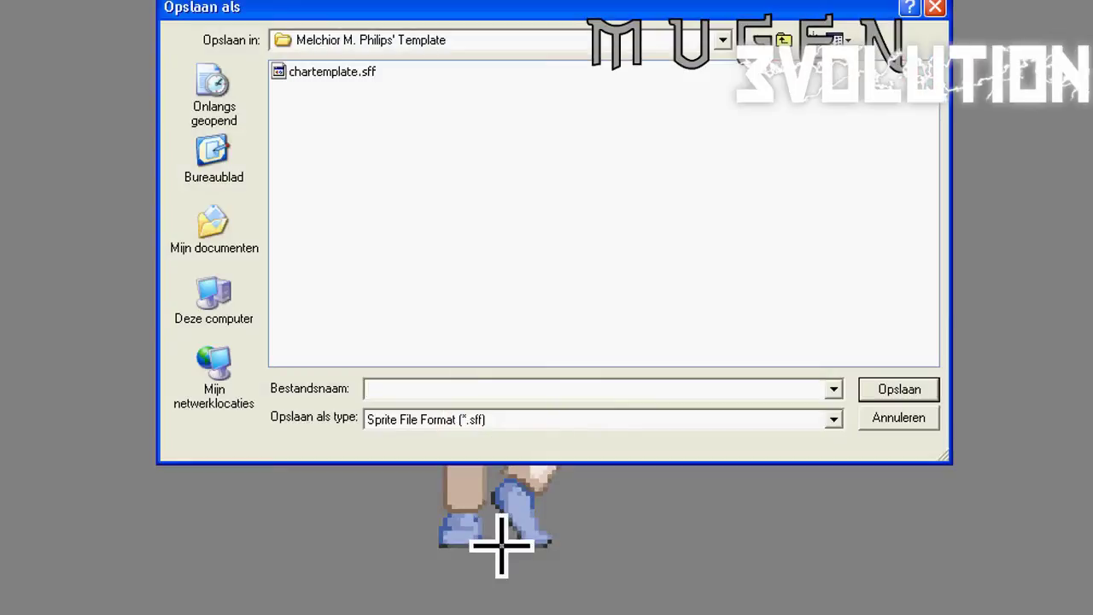
- Set the sprite file's save location to the Komugi folder inside the chars folder of Mugen Plus
click(784, 40)
click(784, 40)
key(BackSpace)
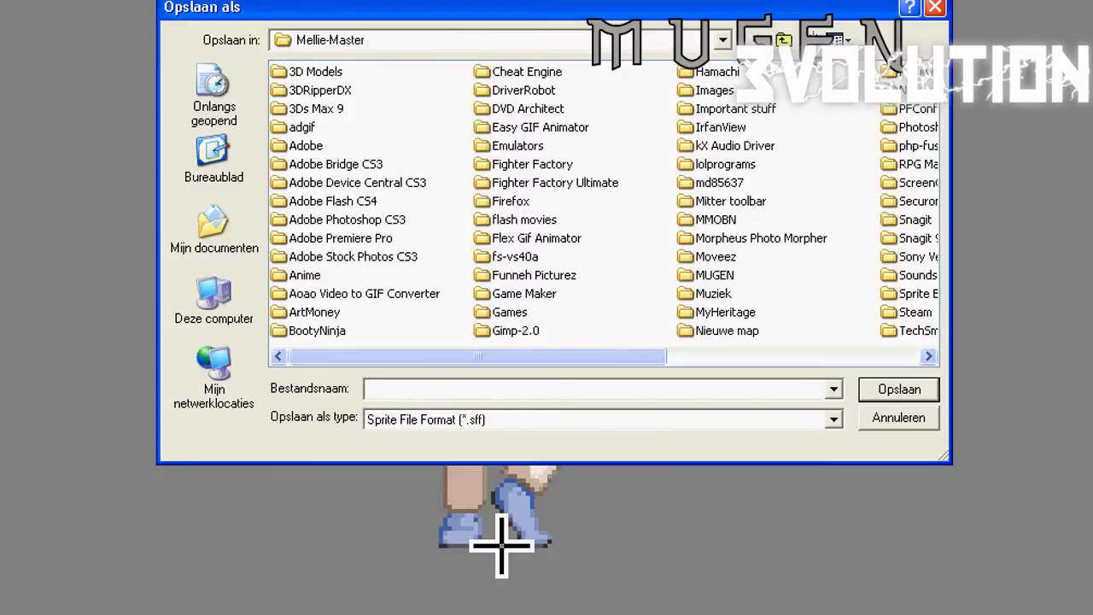
text(mugen)
key(Return)
text(mugen p)
key(Return)
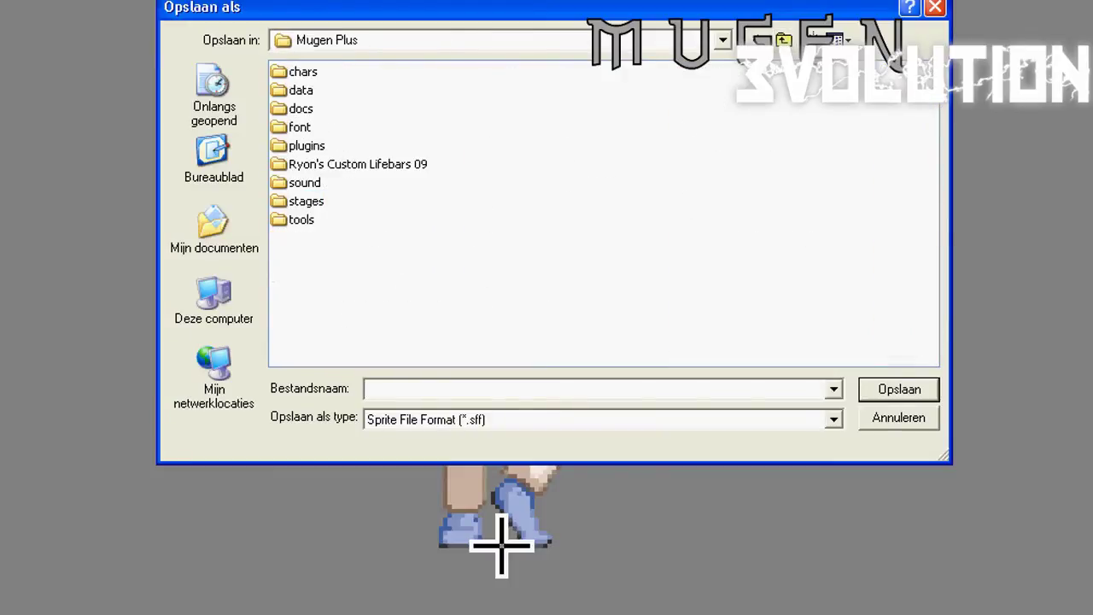
text(chars)
key(Return)
text(kagami)
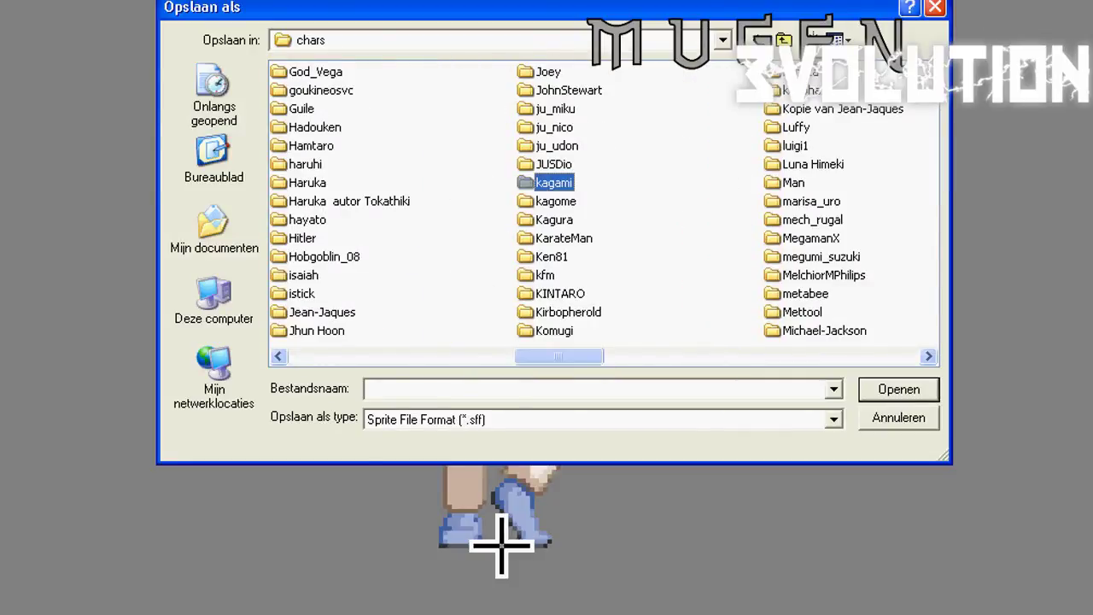
text(omugi)
key(Return)
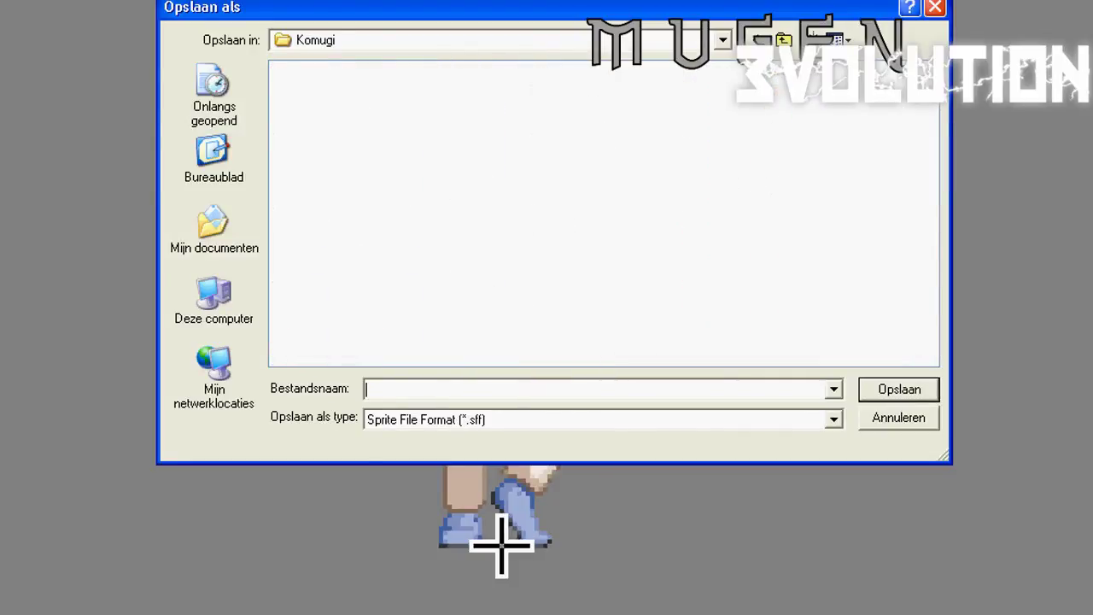
- Save the sprite file as Komugi with the Shared Palette format
text(Komugi)
key(BackSpace)
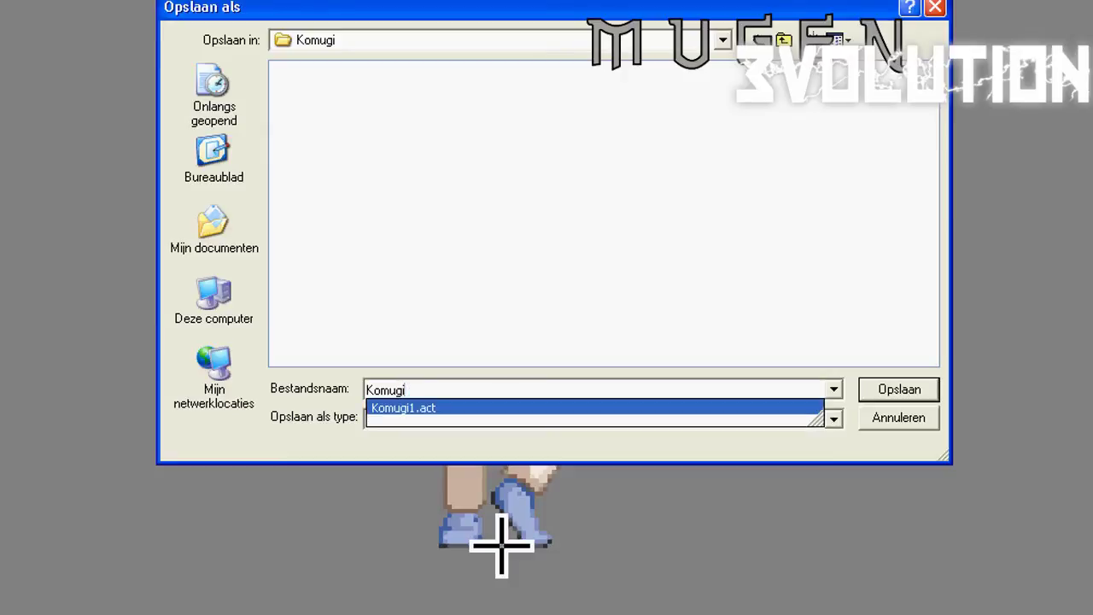
key(Return)
key(Return)
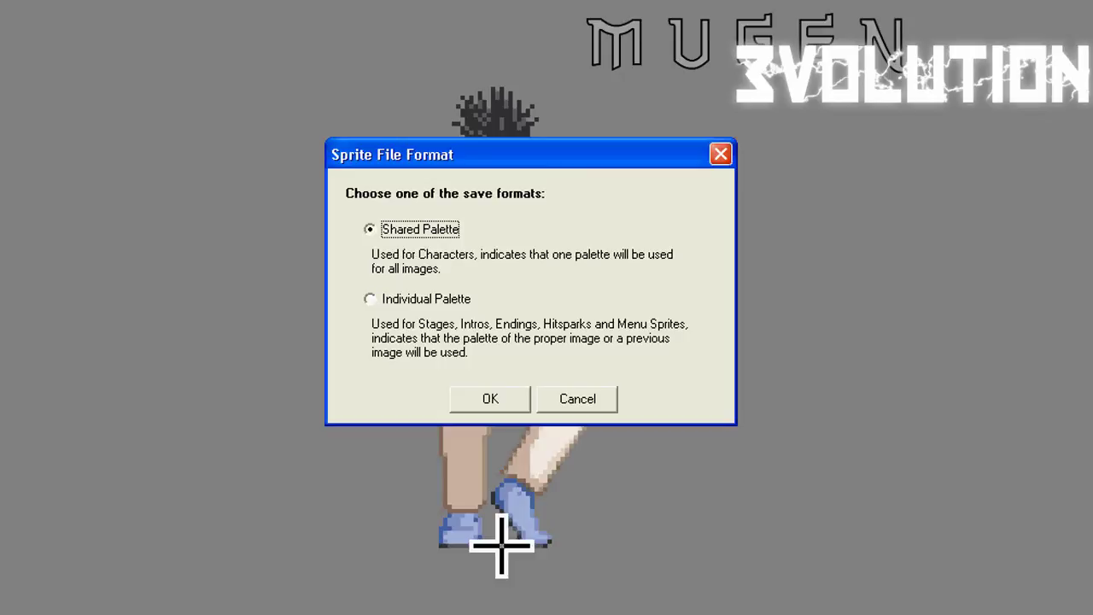
click(490, 399)
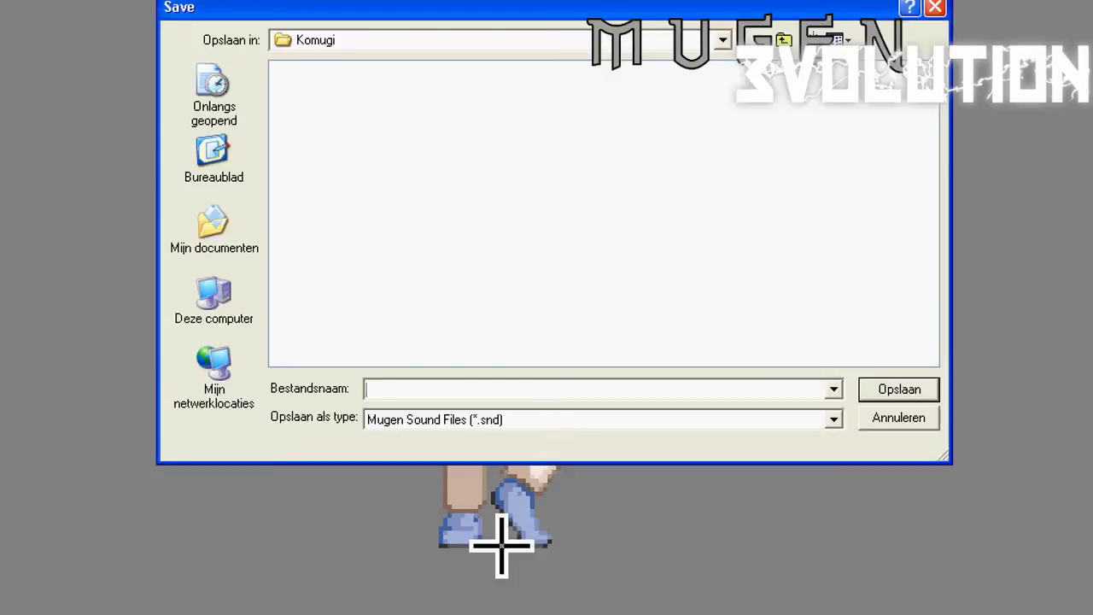
- Save the sound file, the animation file and the file requested after them under the name Komugi
text(Komugi)
key(Return)
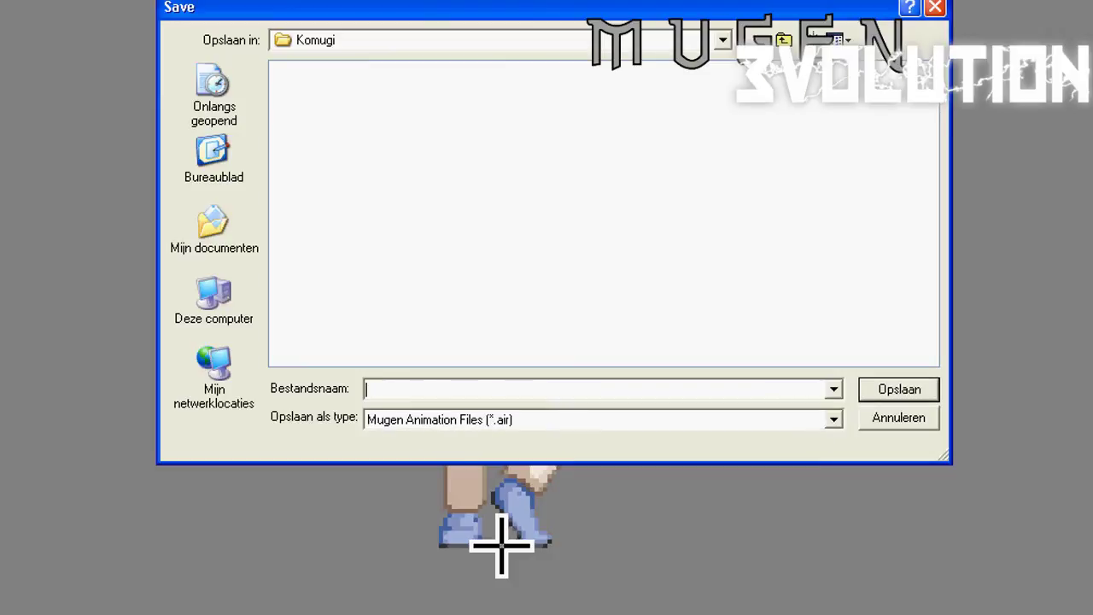
text(Komugi)
key(Return)
text(Komugi)
key(Return)
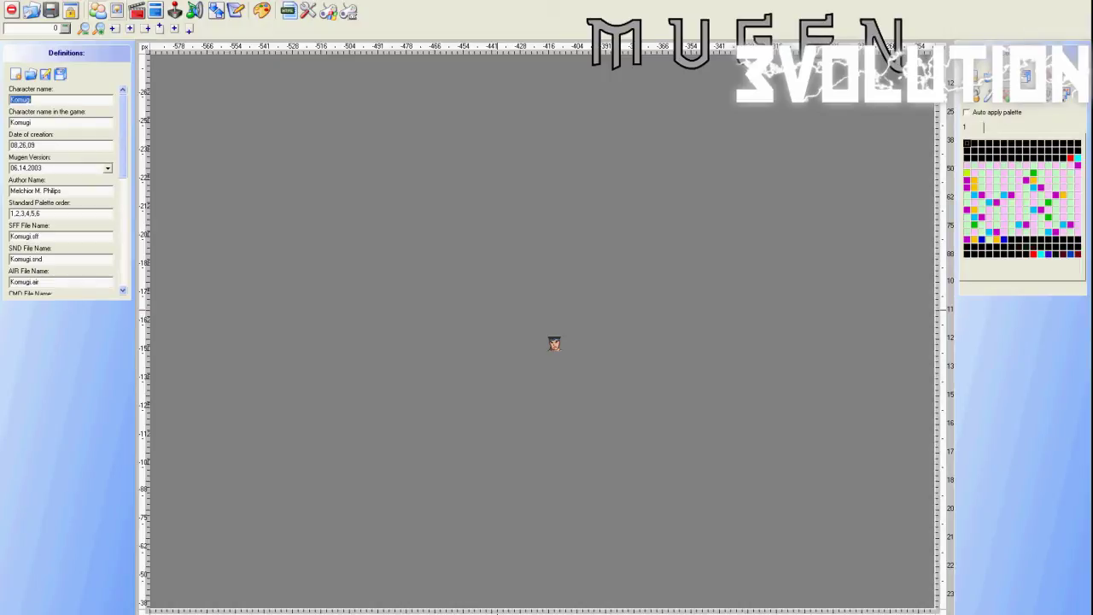
- Enter Komugi1.act as the character's ACT palette in the definitions
drag(123, 128, 123, 208)
scroll(64, 188, down, 1)
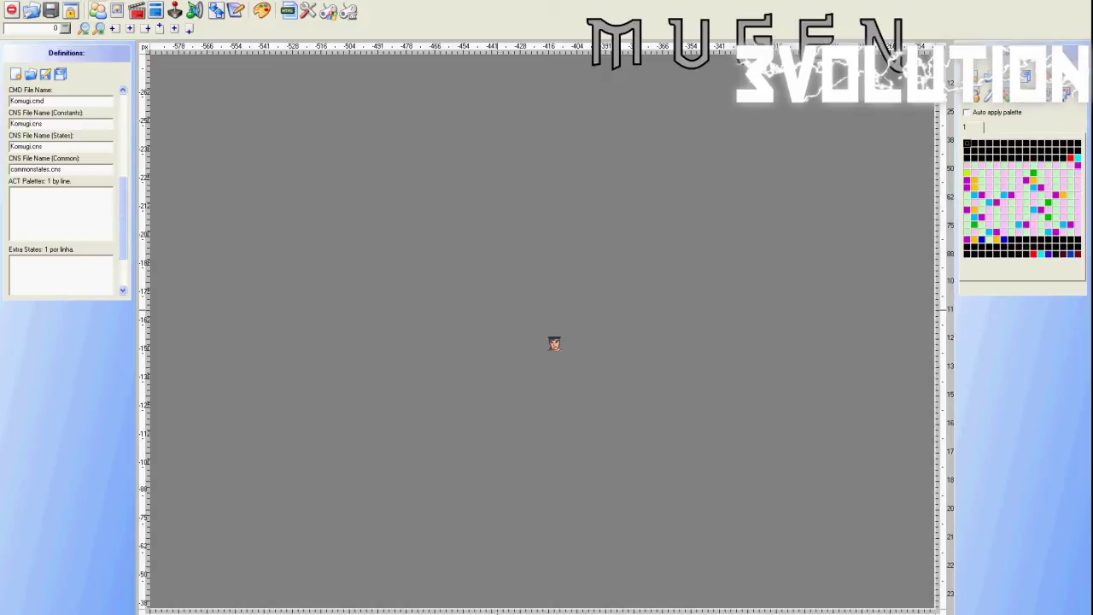
text(Komugi1.act)
drag(46, 192, 10, 192)
click(46, 192)
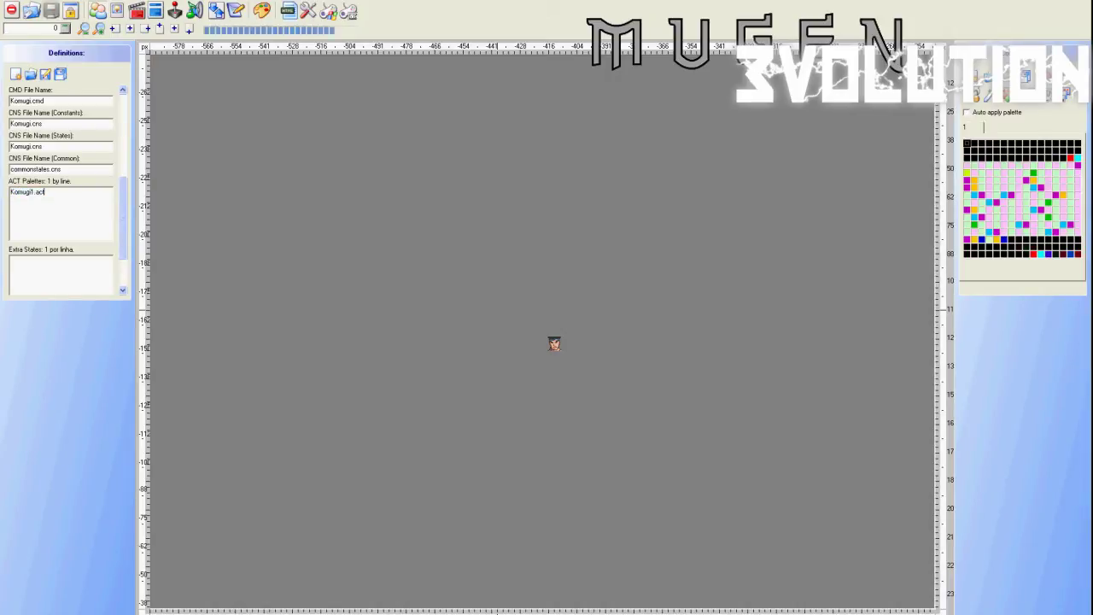
- Close all open character files and reopen the recent Komugi.def so the character reloads with its palette
click(12, 10)
click(10, 1)
mouse_move(34, 13)
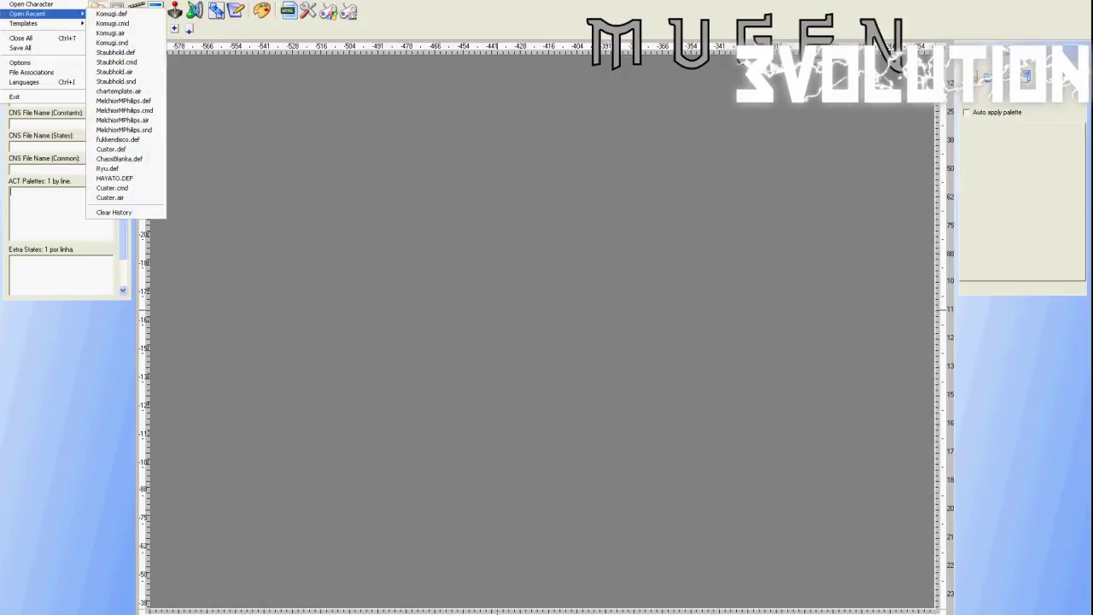
key(Return)
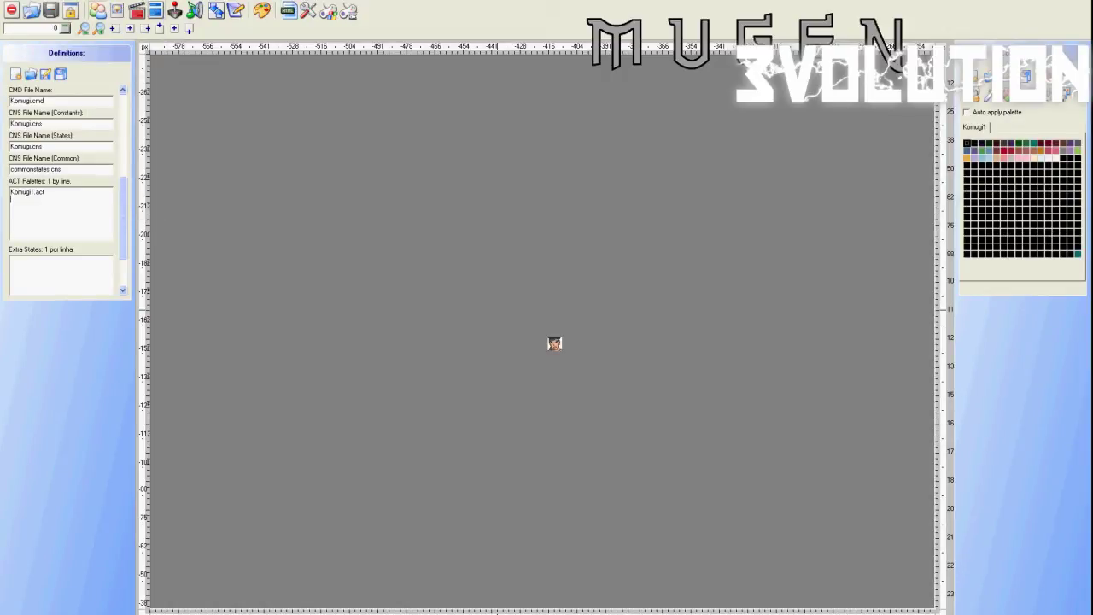
- Display the character's sprites and move forward from the portrait to the standing sprite in group 0, image 0
click(118, 10)
click(117, 108)
click(118, 107)
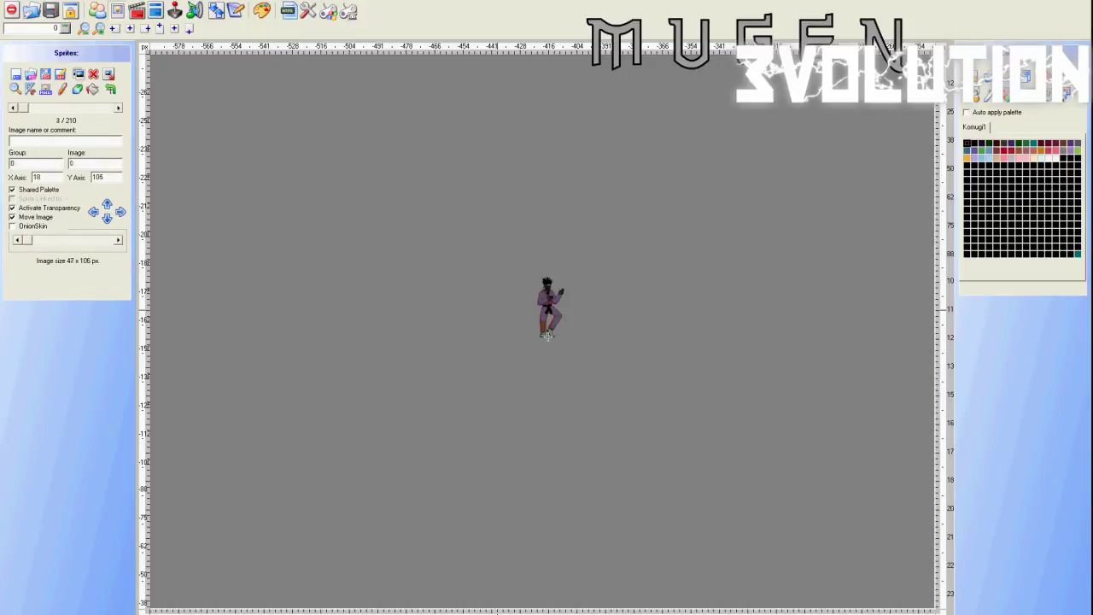
click(118, 107)
click(118, 108)
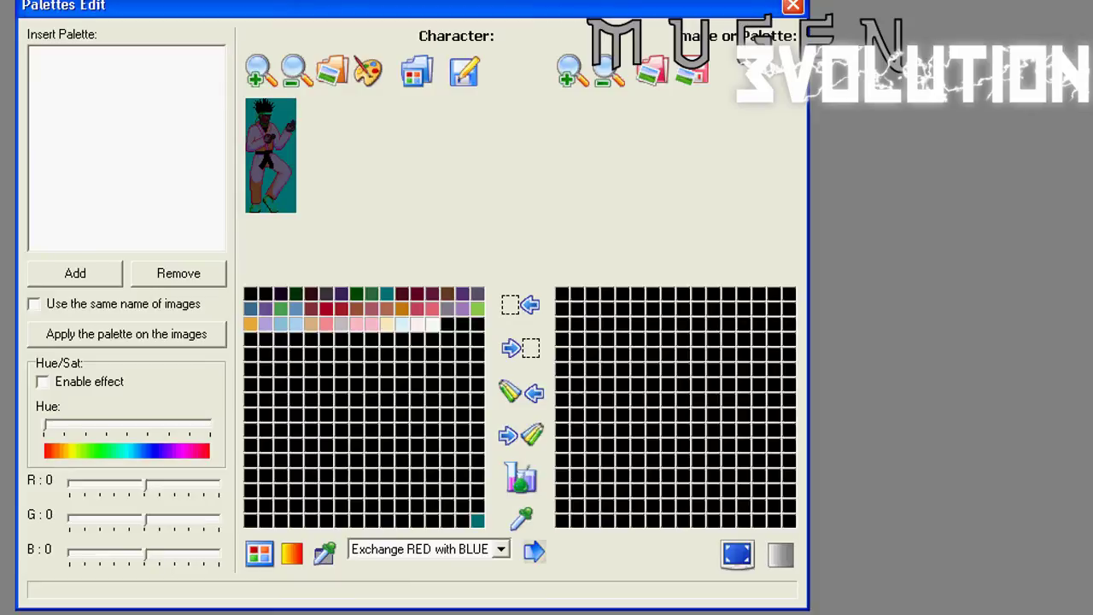
- Browse for images to add in the komugi folder under Chars in Mijn afbeeldingen, filtered to Windows Bitmap (*.bmp) files
click(75, 273)
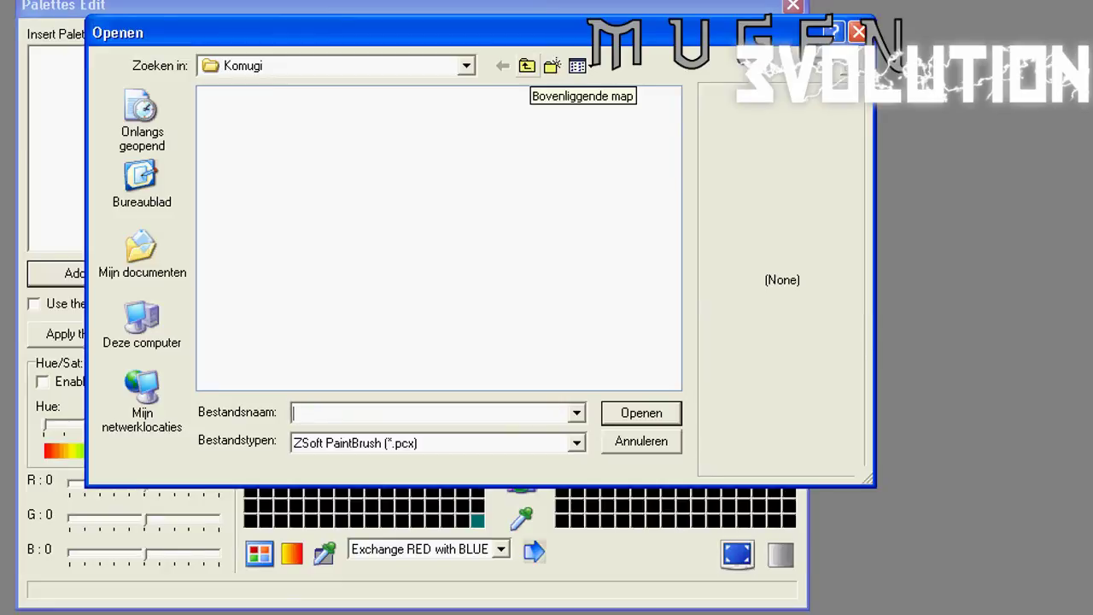
click(142, 256)
double_click(261, 299)
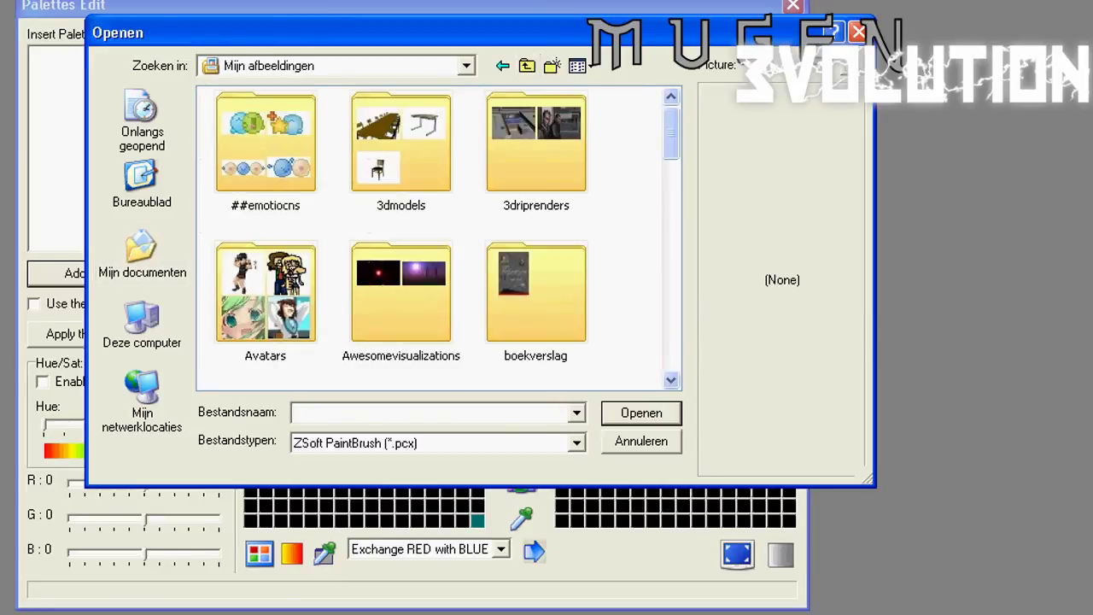
scroll(535, 299, down, 3)
double_click(535, 297)
double_click(264, 147)
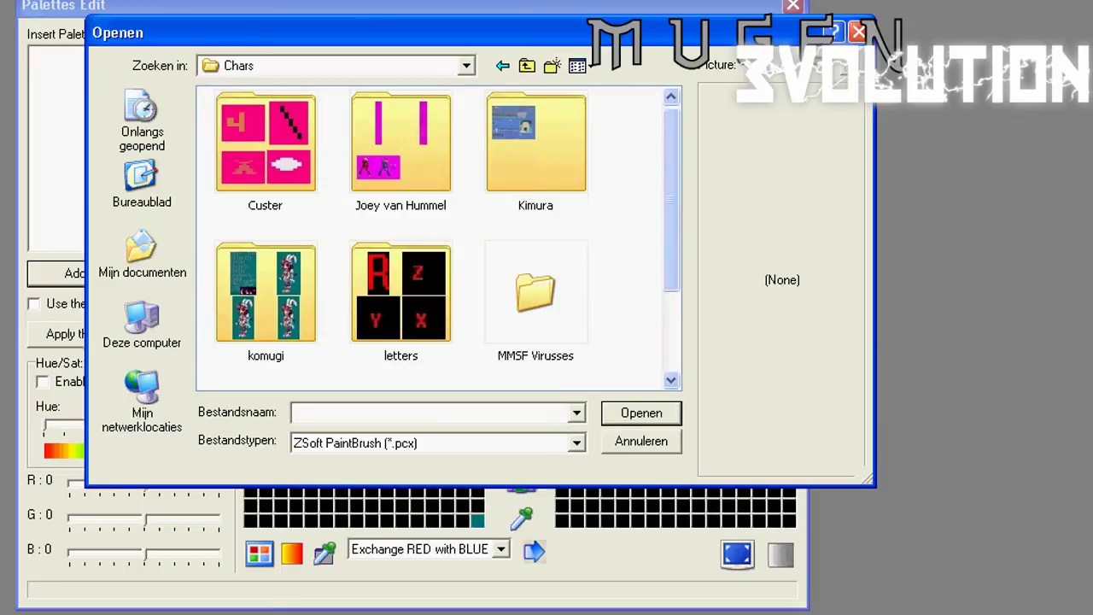
scroll(439, 239, down, 2)
double_click(265, 248)
click(577, 443)
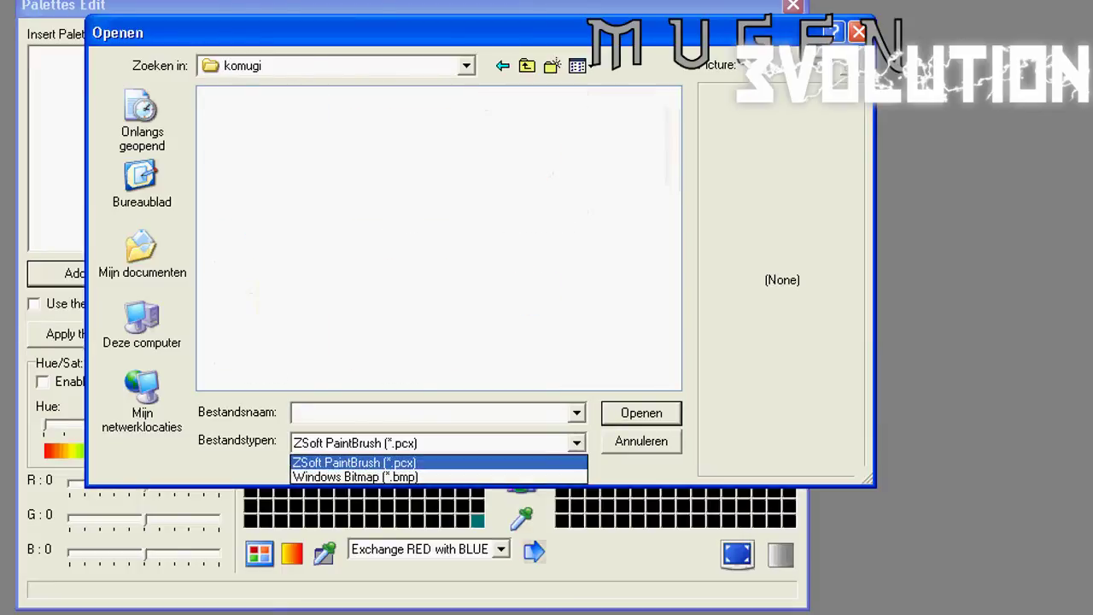
key(Return)
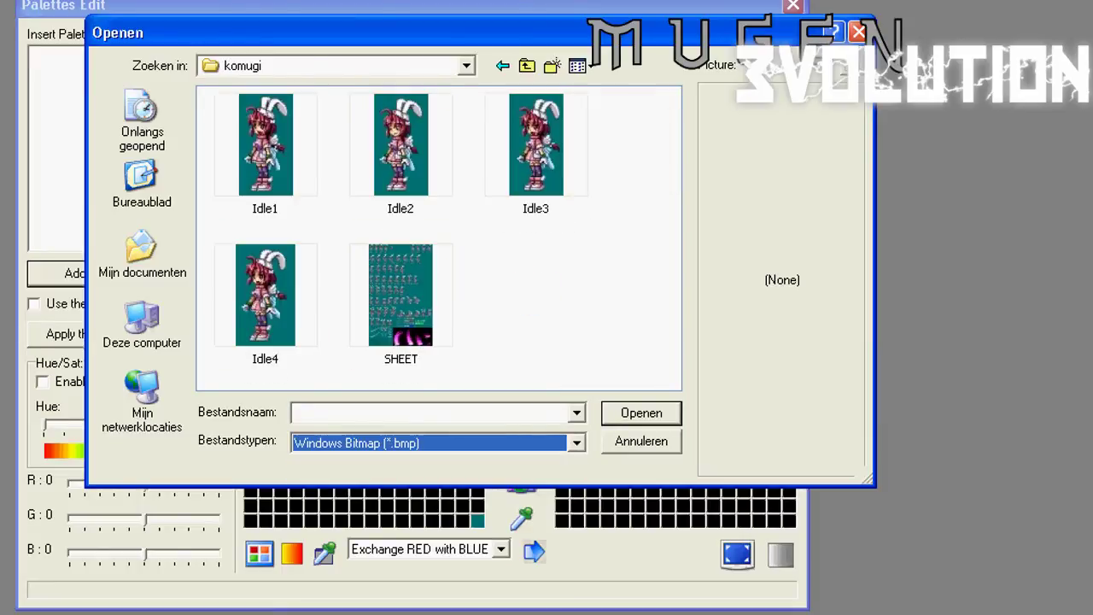
- Add Idle1, Idle2, Idle3 and Idle4 together to the list of images that receive the palette
click(265, 147)
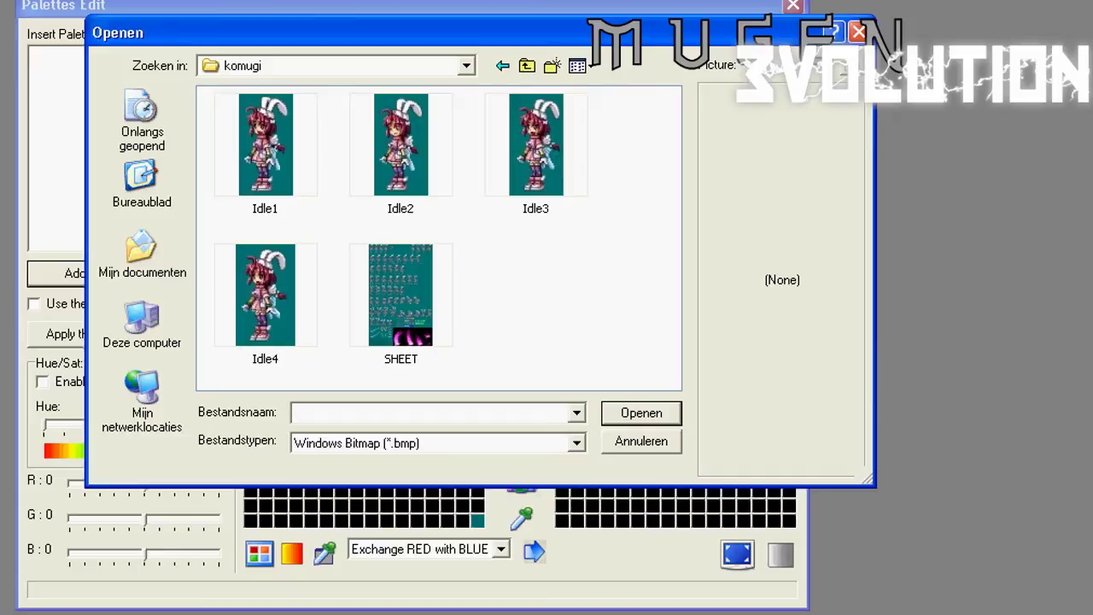
click(265, 145)
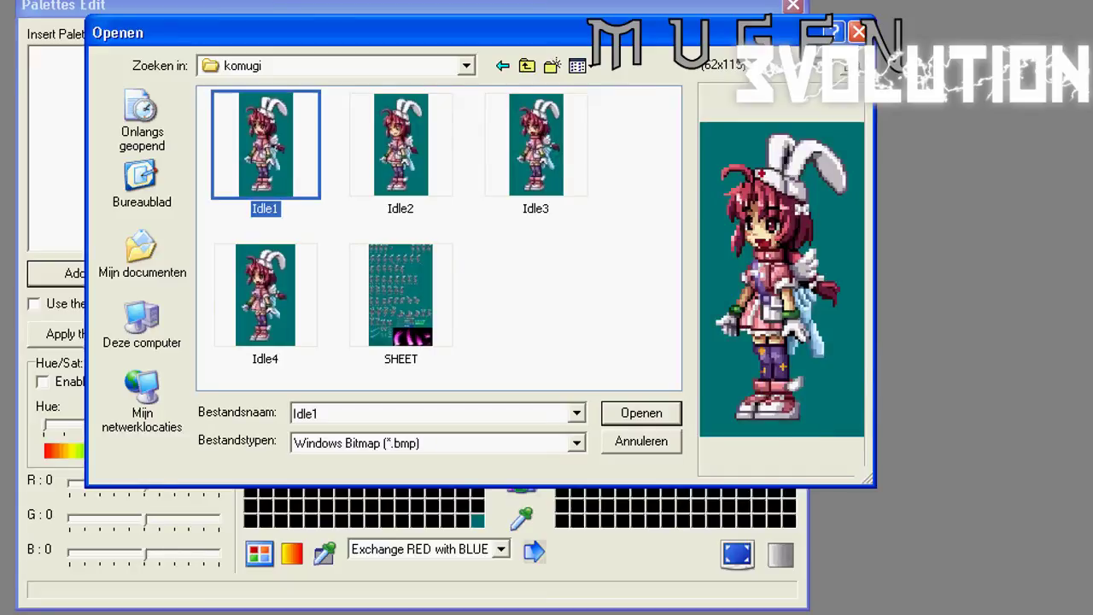
ctrl+click(400, 145)
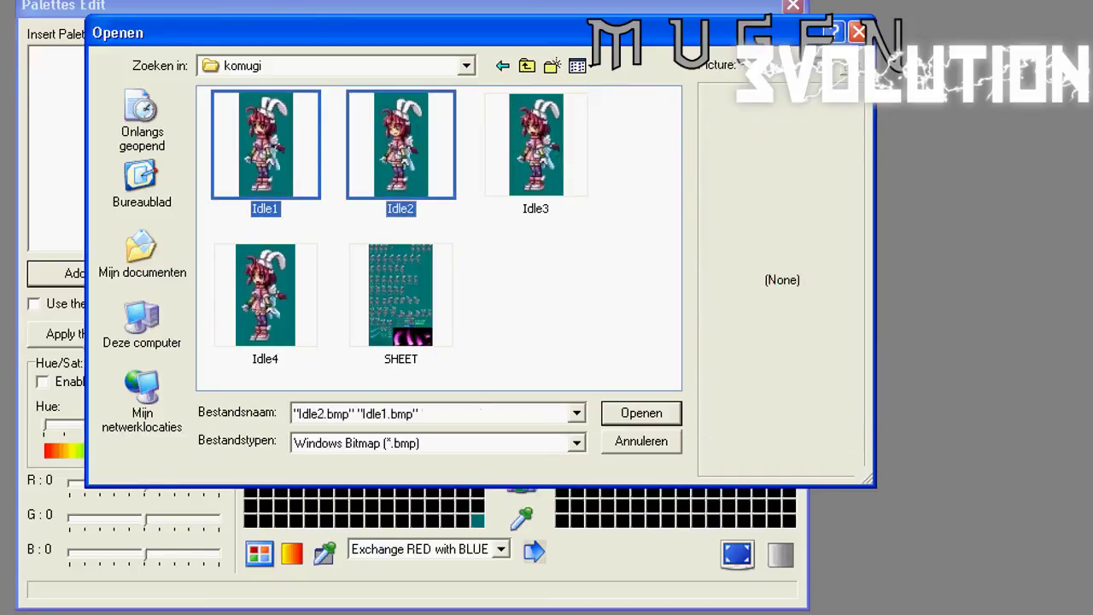
ctrl+click(536, 145)
ctrl+click(266, 296)
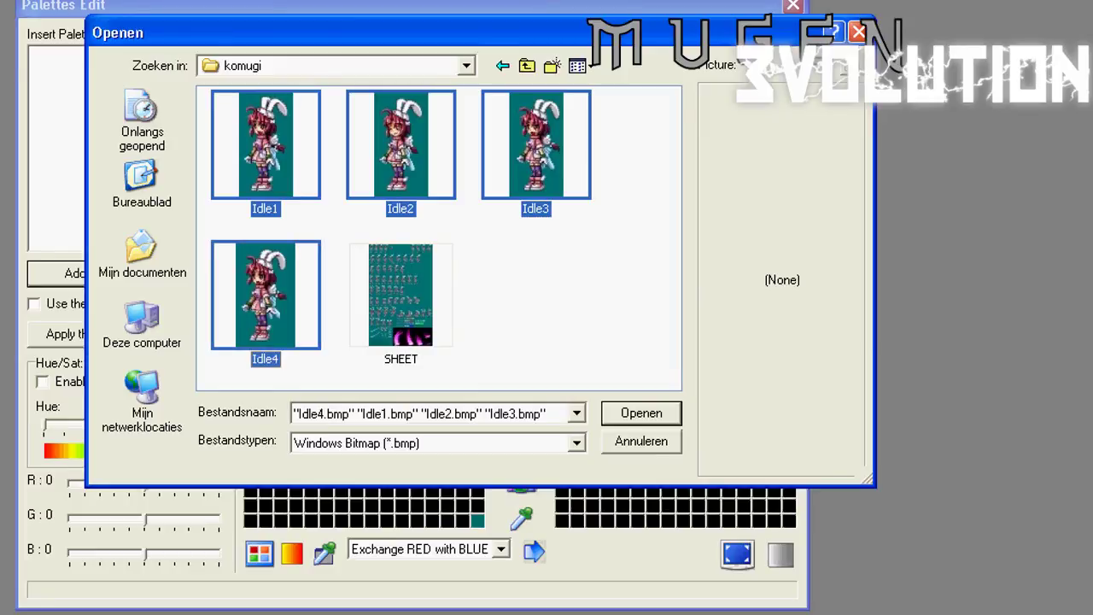
key(Return)
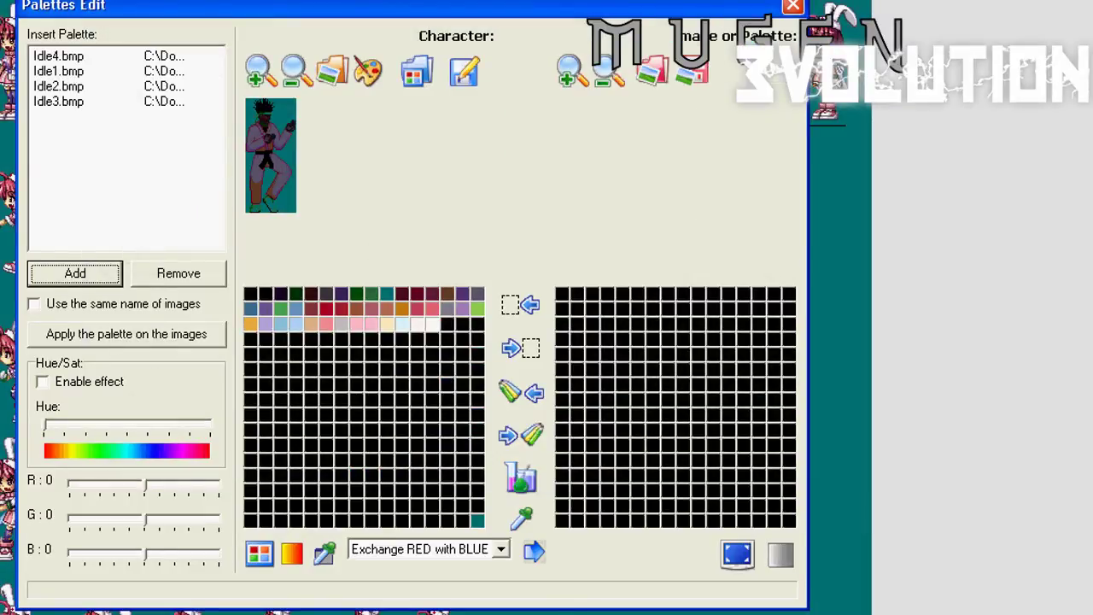
- Apply the palette to the listed images keeping their own names, and save them as PCX in the Komugi folder with the placeholder name kjdfhfsjdks
click(34, 305)
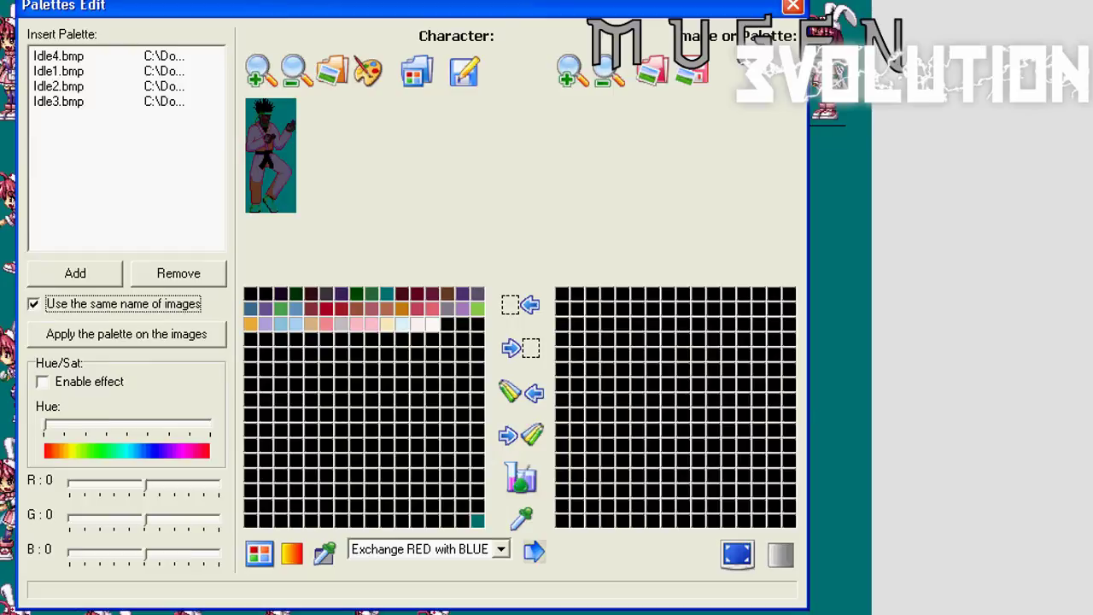
click(127, 334)
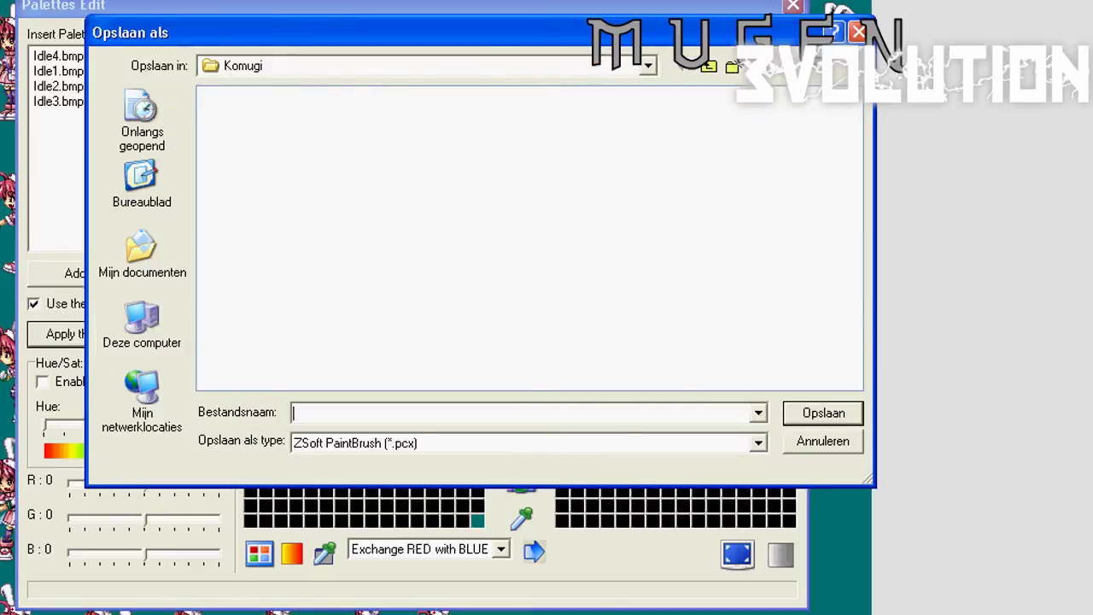
click(708, 65)
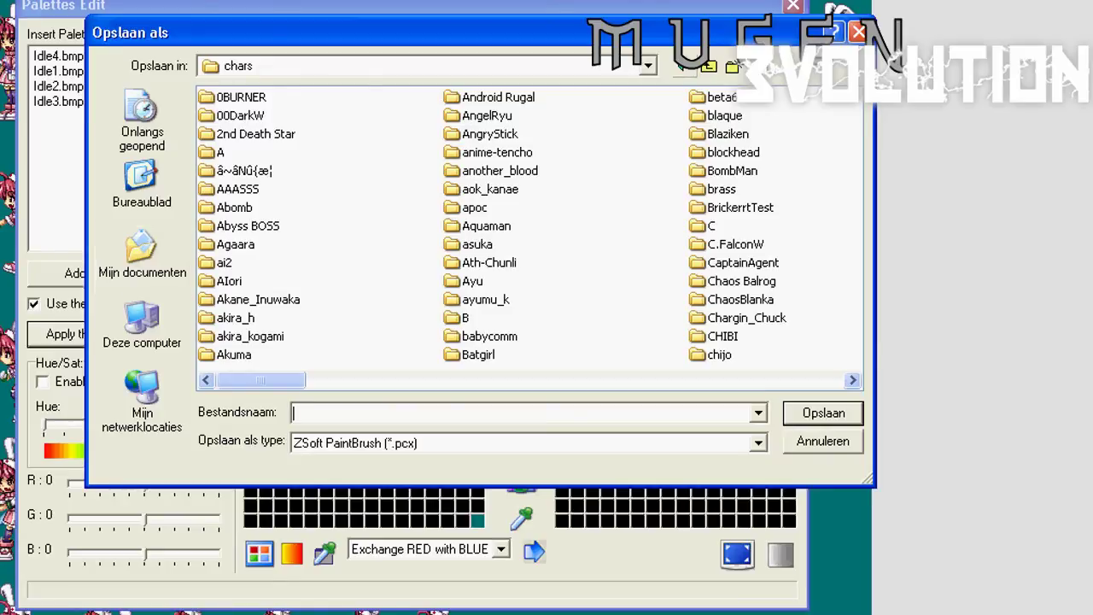
click(684, 66)
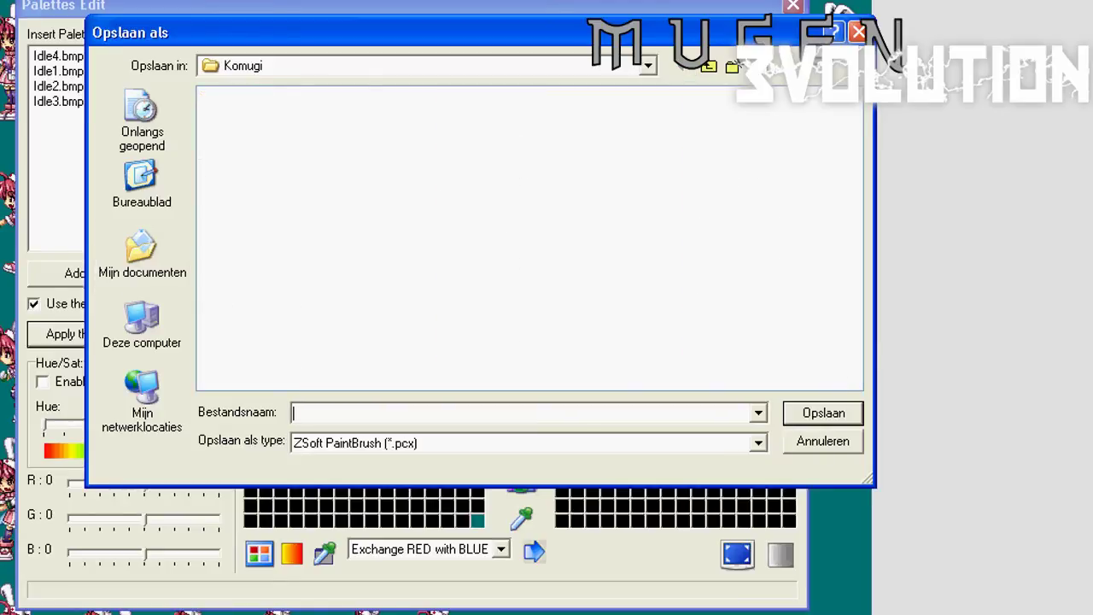
text(l)
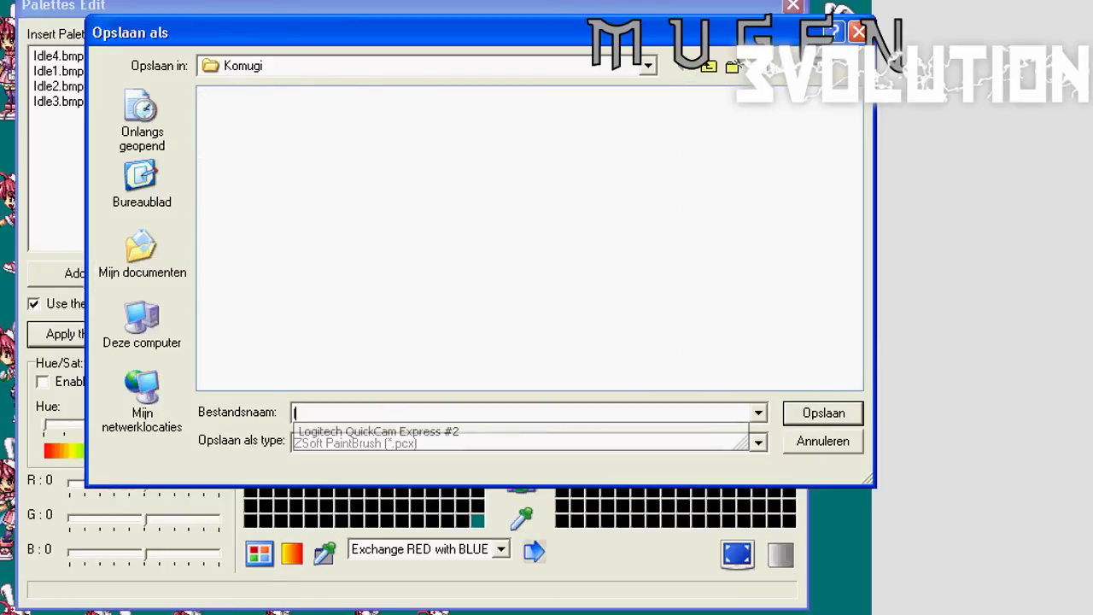
key(BackSpace)
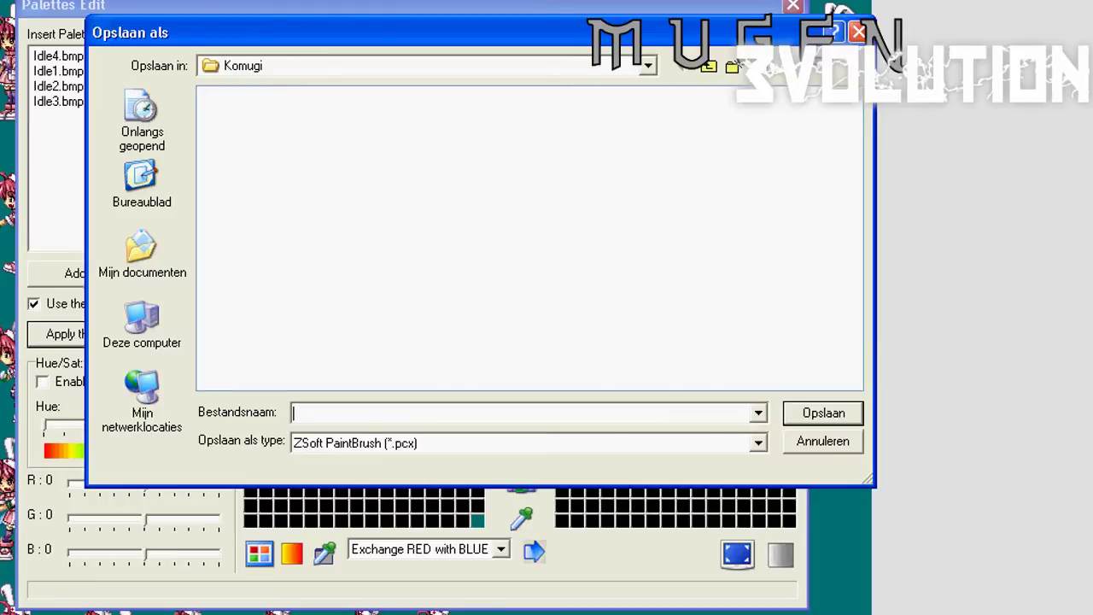
text(kjdfhfsjdks)
key(Return)
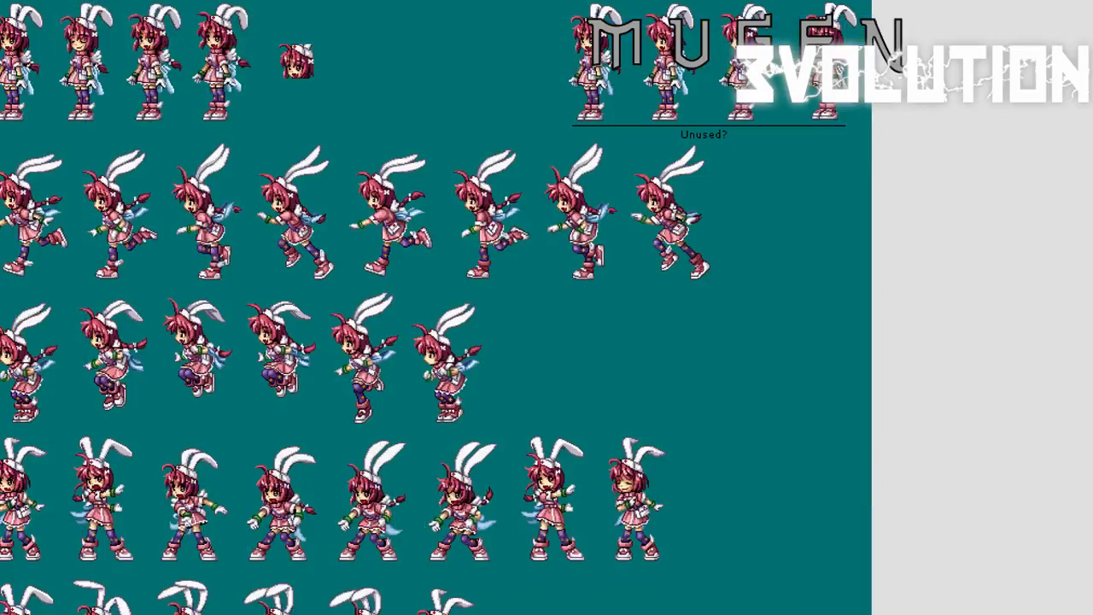